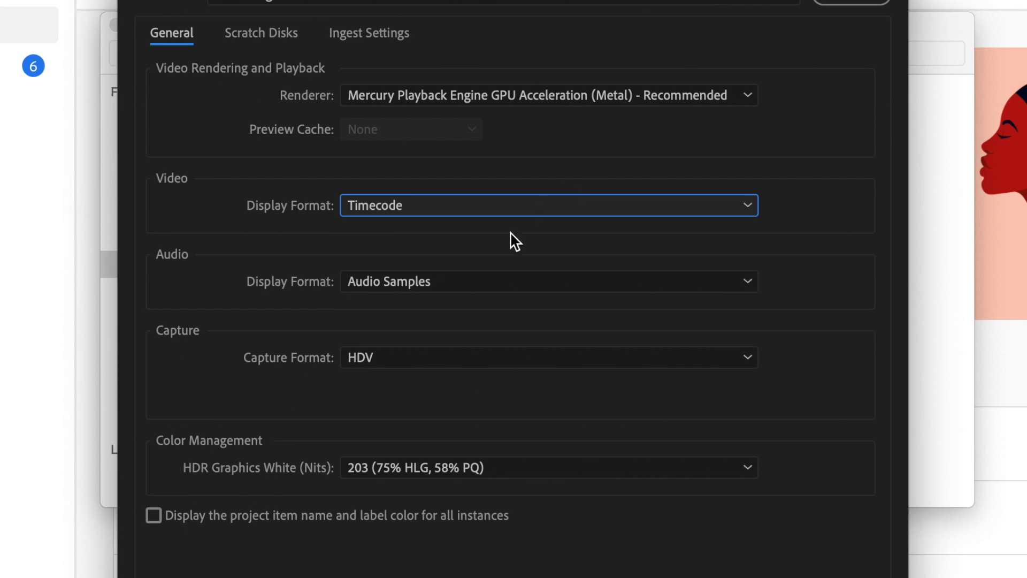
Check the audio display format, the capture format and the scratch disk settings for the new project.
click(489, 303)
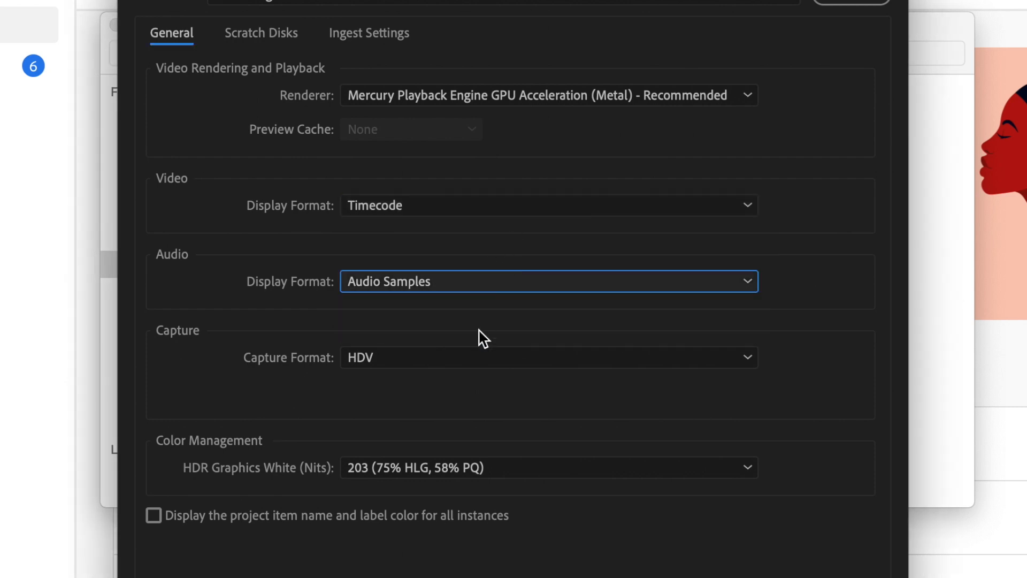
click(460, 363)
click(472, 407)
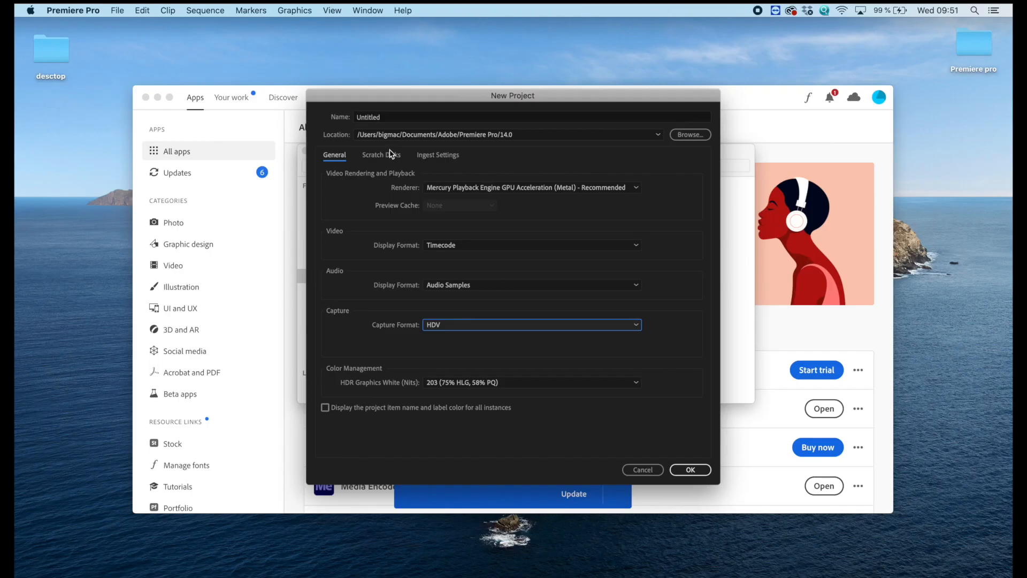
click(277, 32)
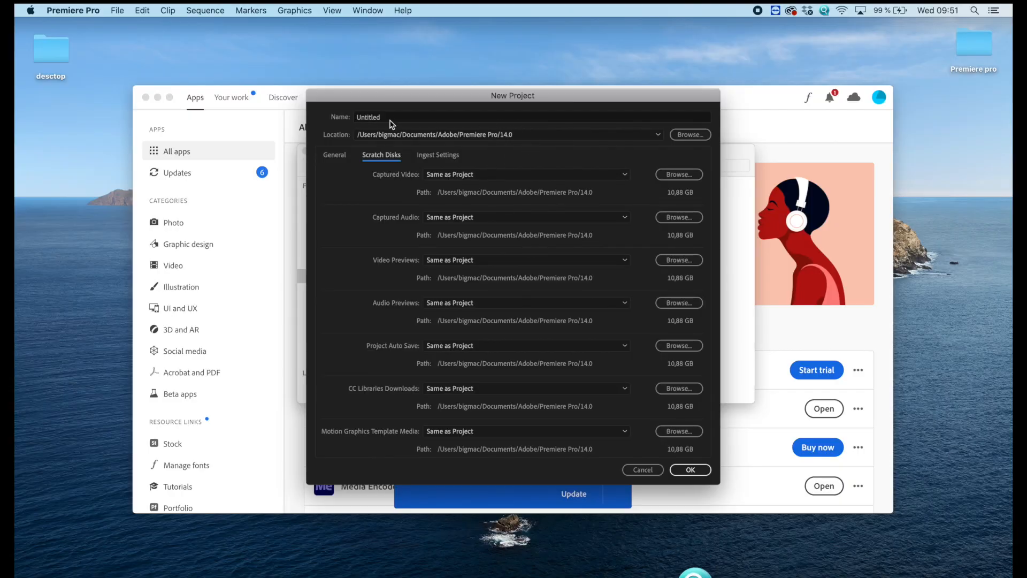
Name the new project "TT Premiere pro".
click(390, 120)
double_click(383, 119)
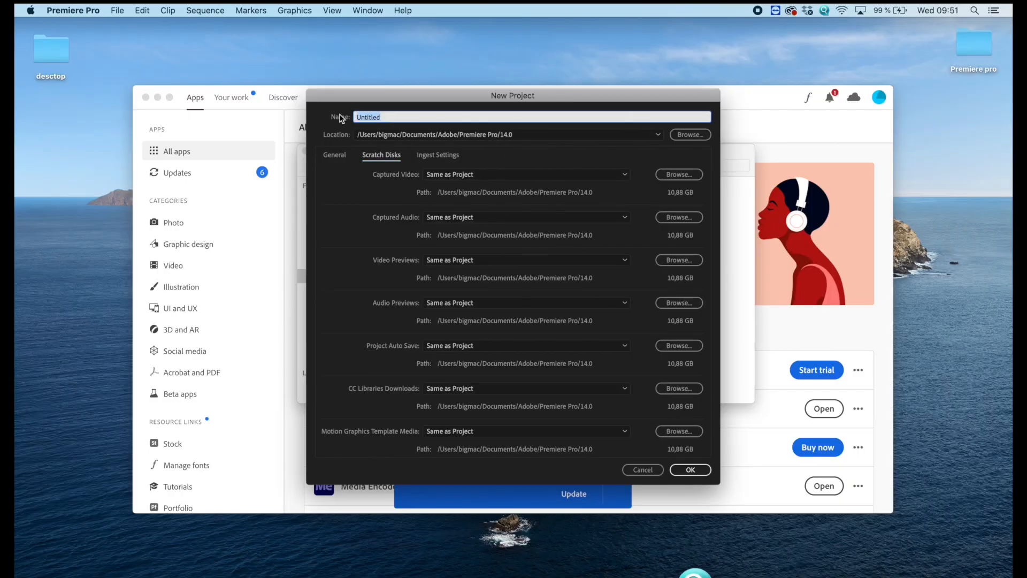
text(TT Premiere pro)
Set the project location to the "Premiere pro" folder on the Desktop and create the project.
click(695, 135)
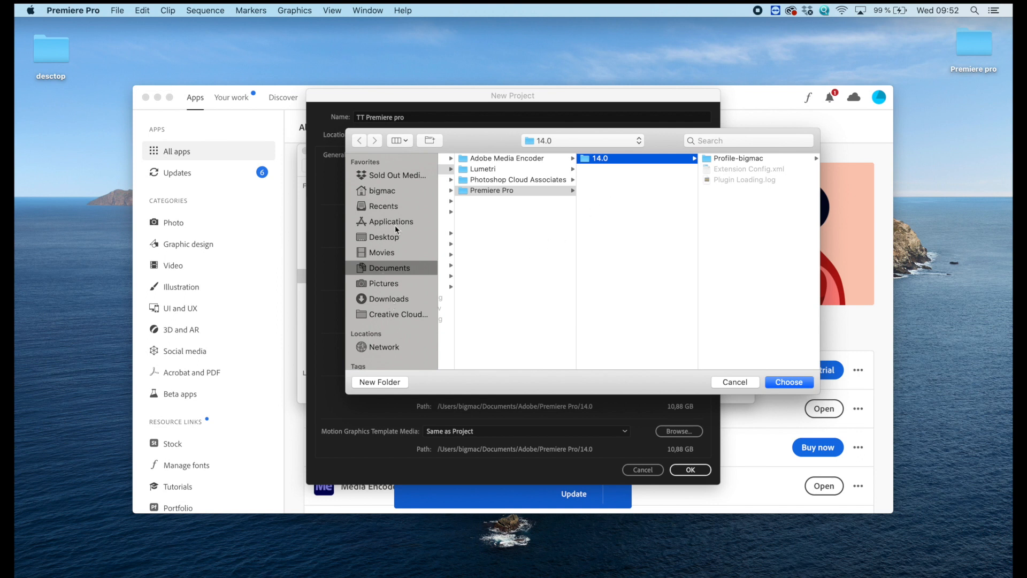
click(396, 238)
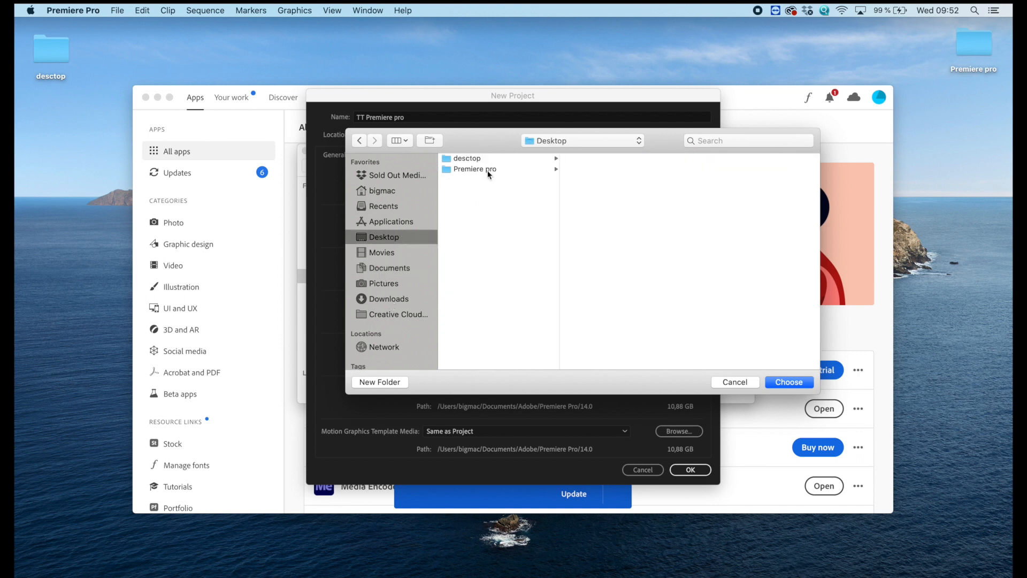
click(487, 170)
click(788, 381)
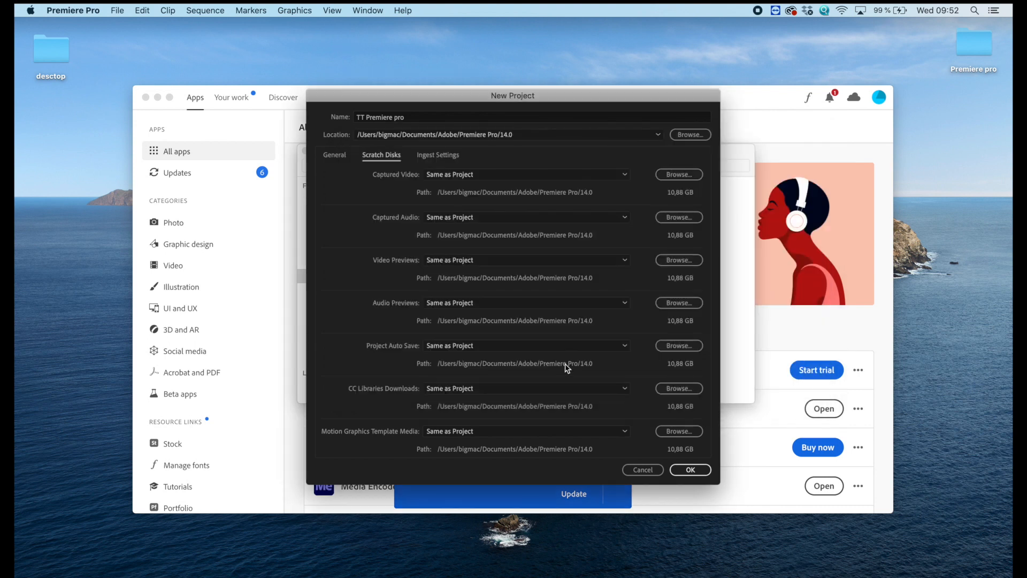
click(702, 471)
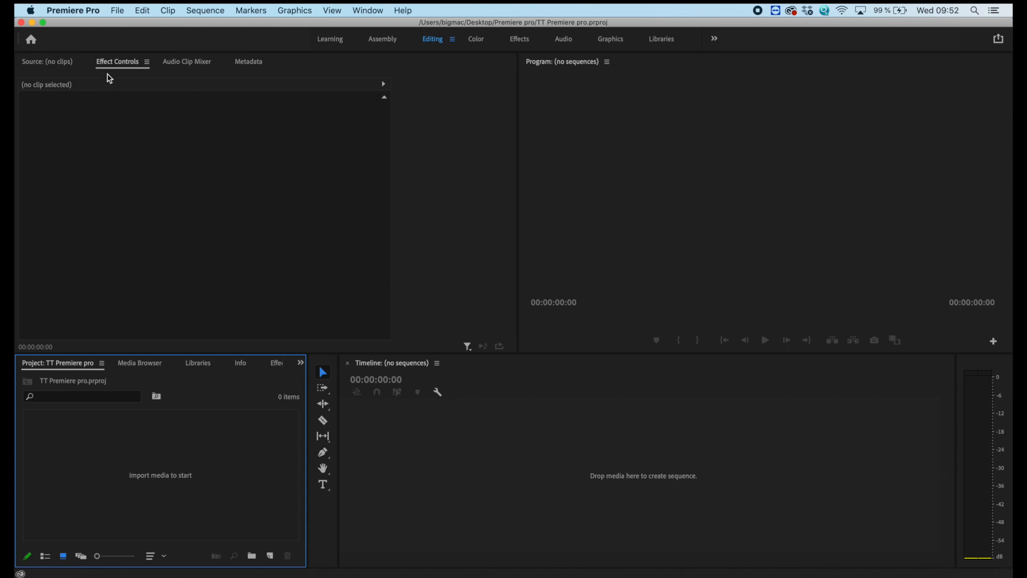
View the empty Source monitor and the Audio Clip Mixer.
click(45, 62)
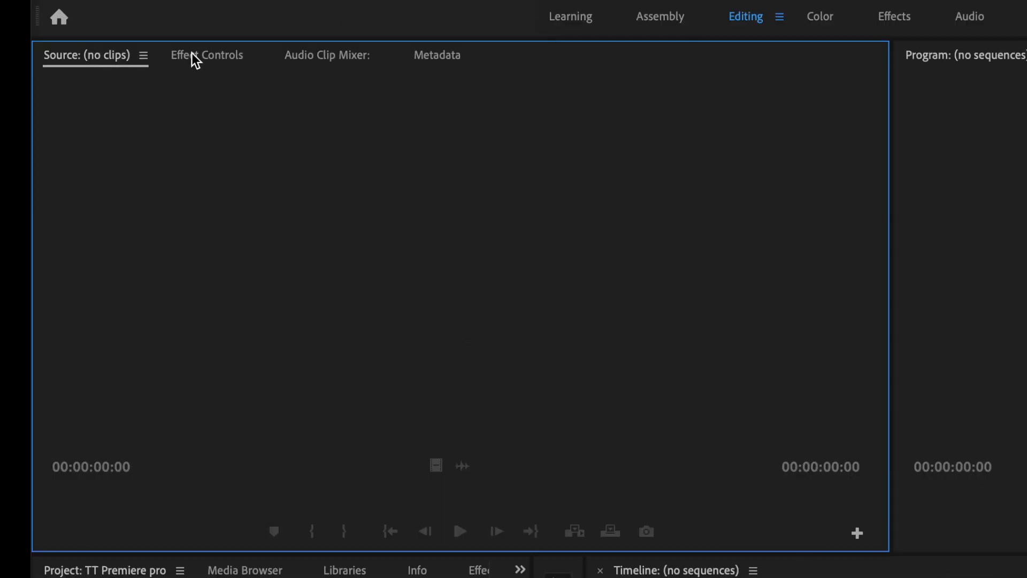
click(193, 55)
click(319, 55)
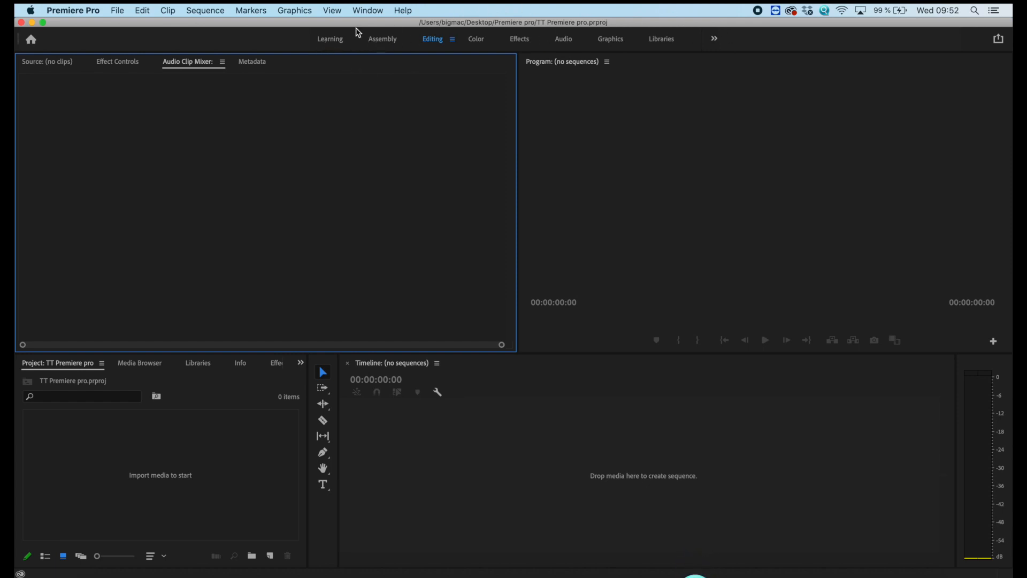
Look through the Learning, Assembly and Color workspaces and return to the Editing workspace.
click(340, 42)
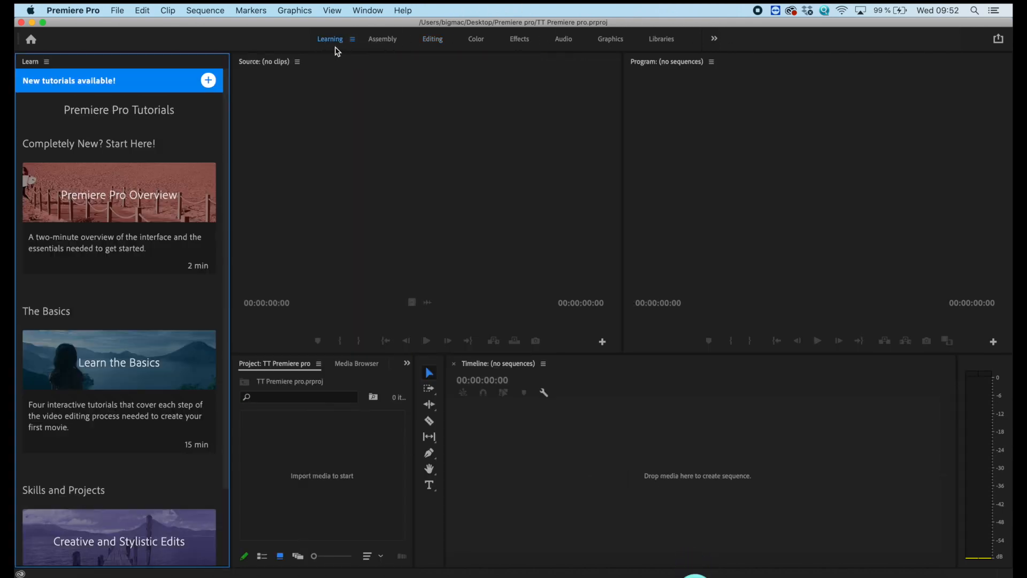
click(386, 43)
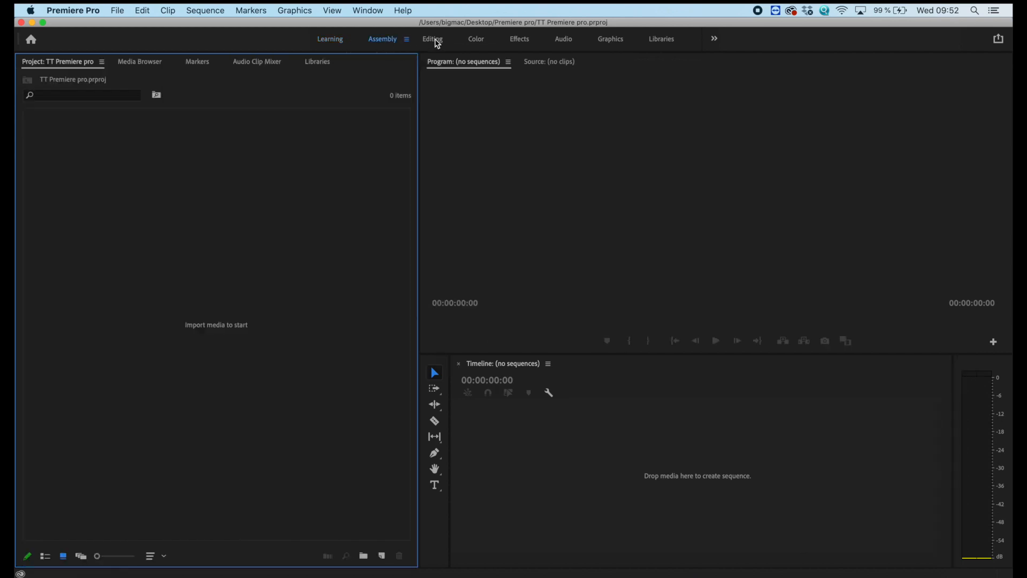
click(475, 41)
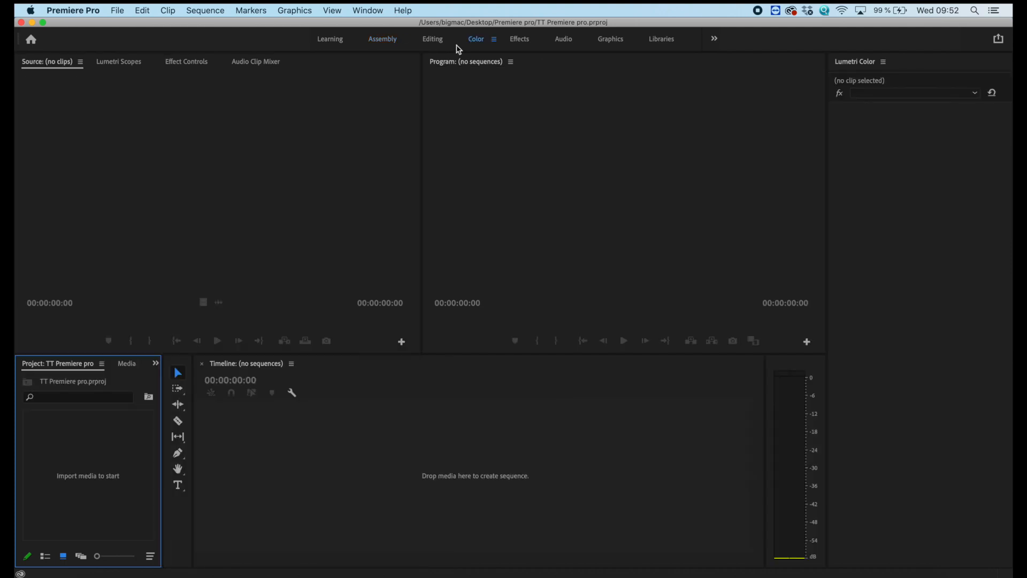
click(431, 40)
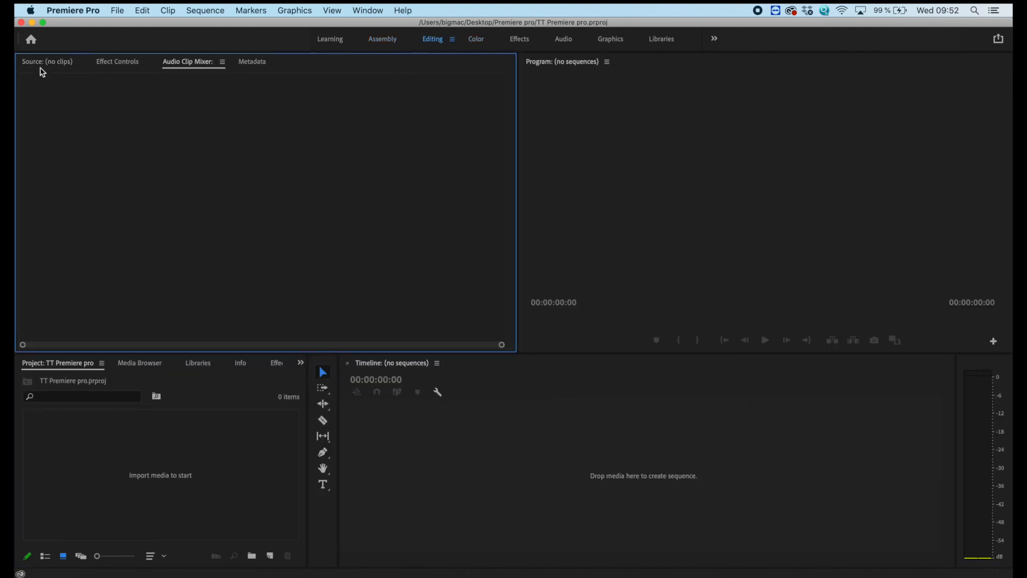
Create a new sequence named "TT Premiere" with the XDCAM EX 1080p25 (HQ) preset.
click(114, 10)
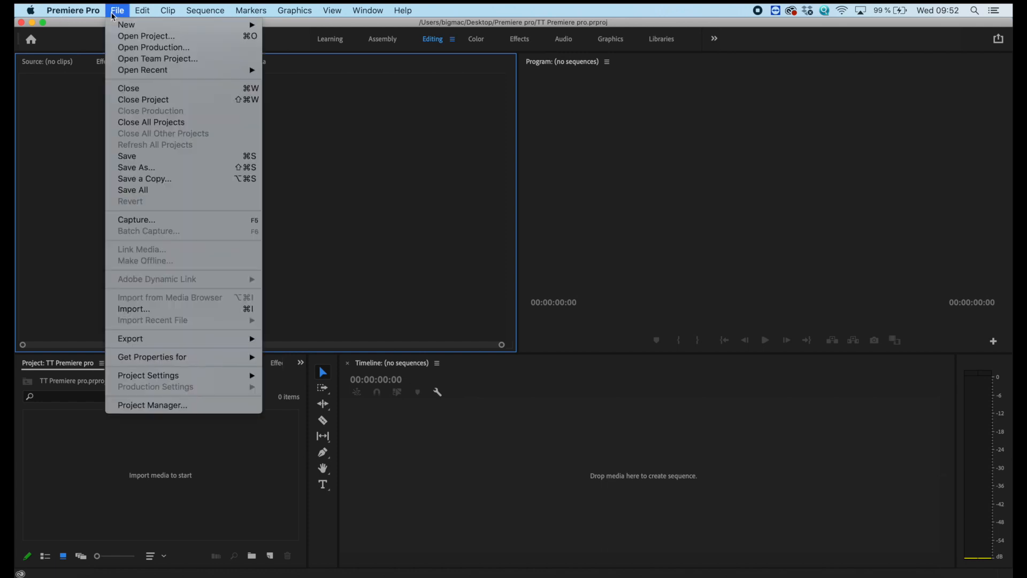
mouse_move(140, 25)
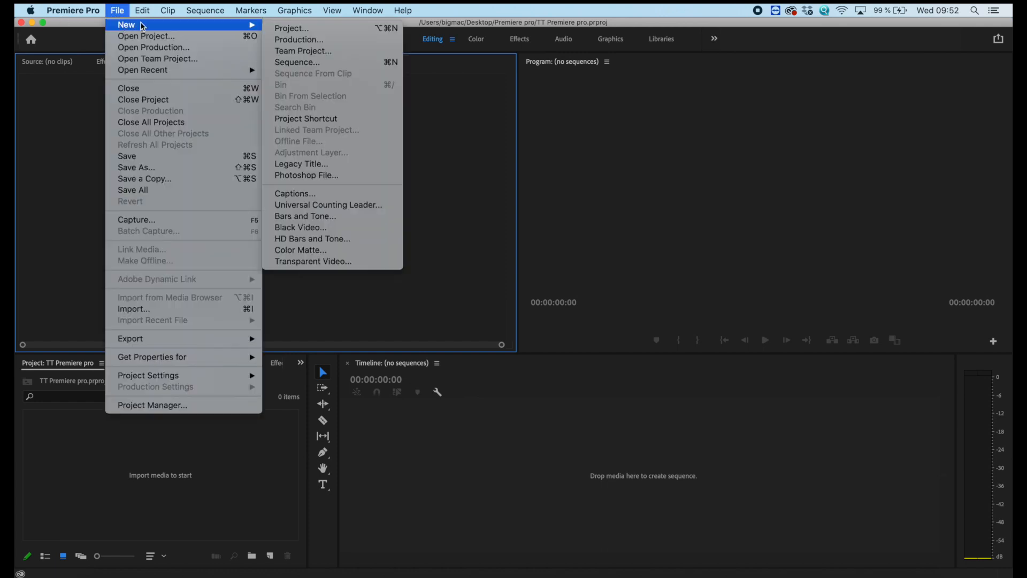
click(319, 62)
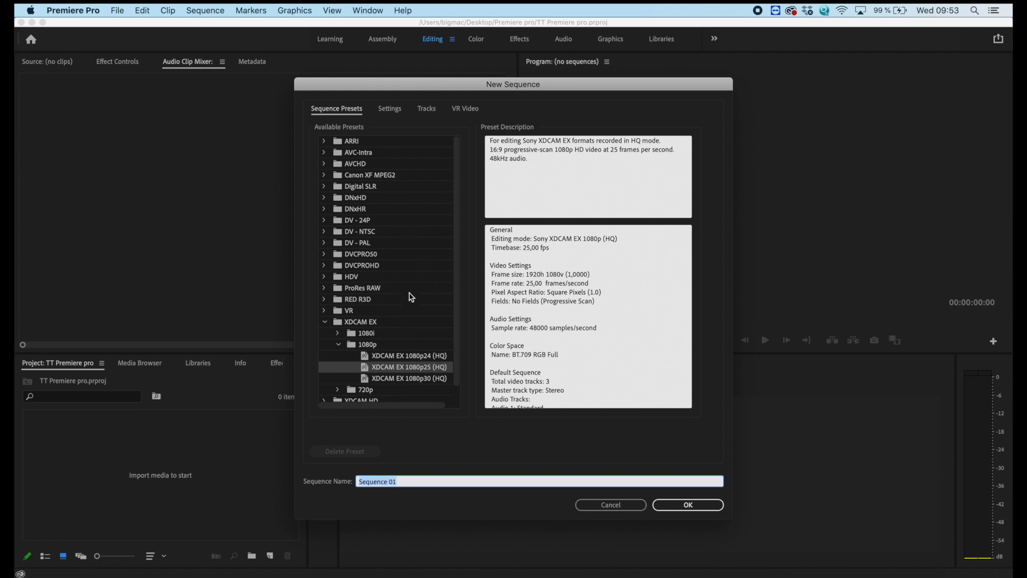
scroll(415, 303, down, 1)
scroll(390, 227, up, 1)
scroll(389, 227, down, 1)
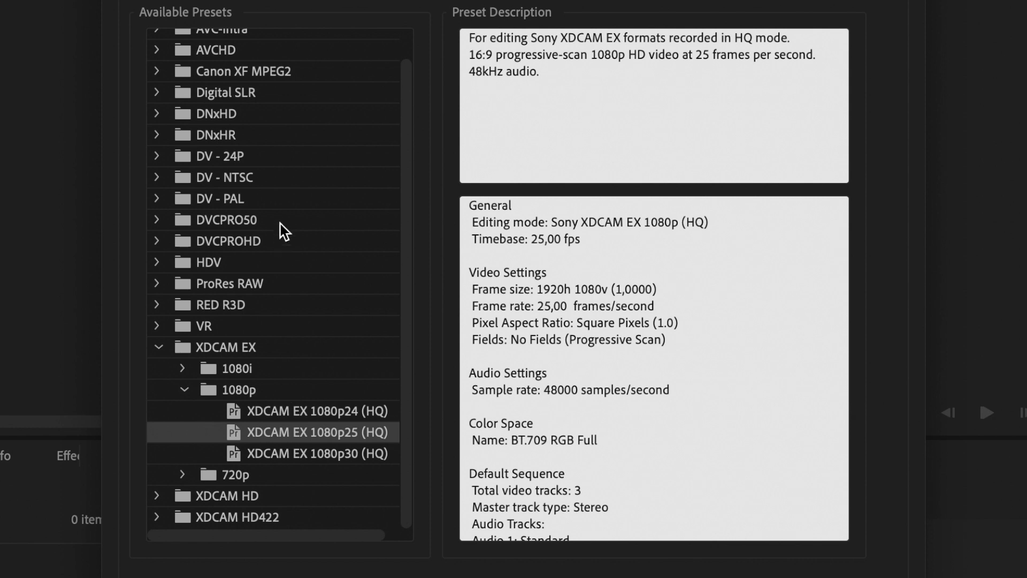
scroll(275, 190, up, 1)
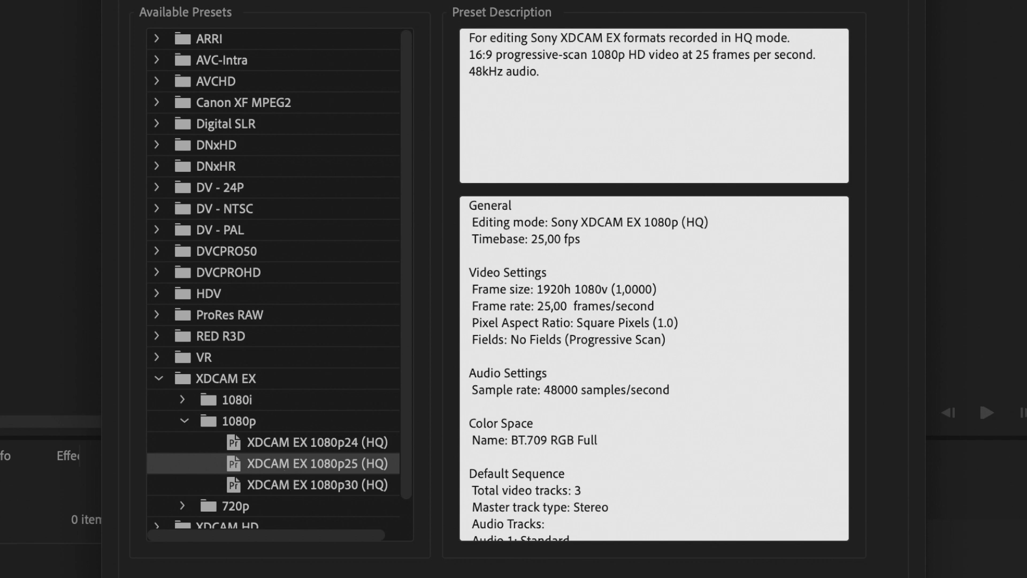
text(TT Premiere)
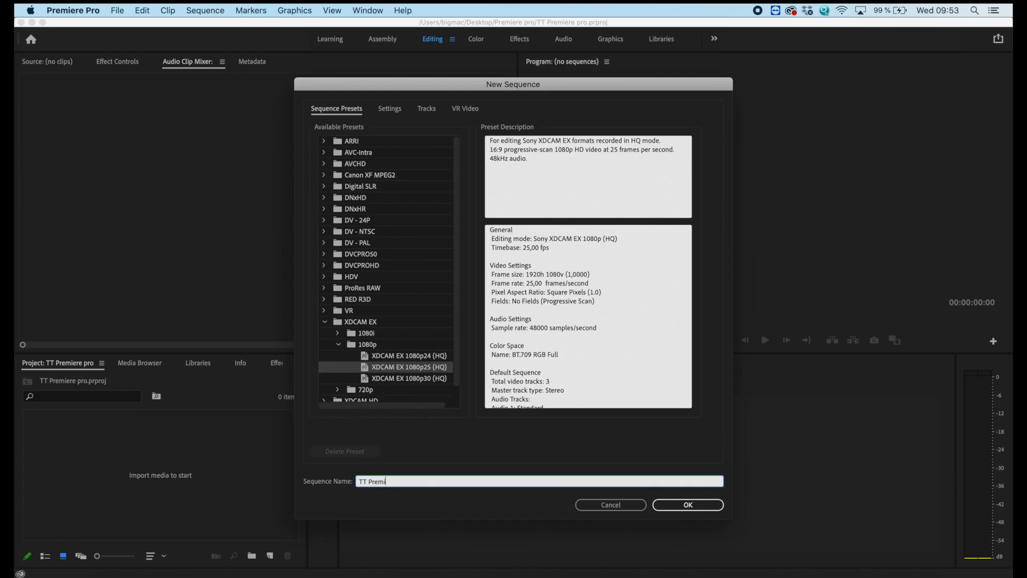
click(705, 506)
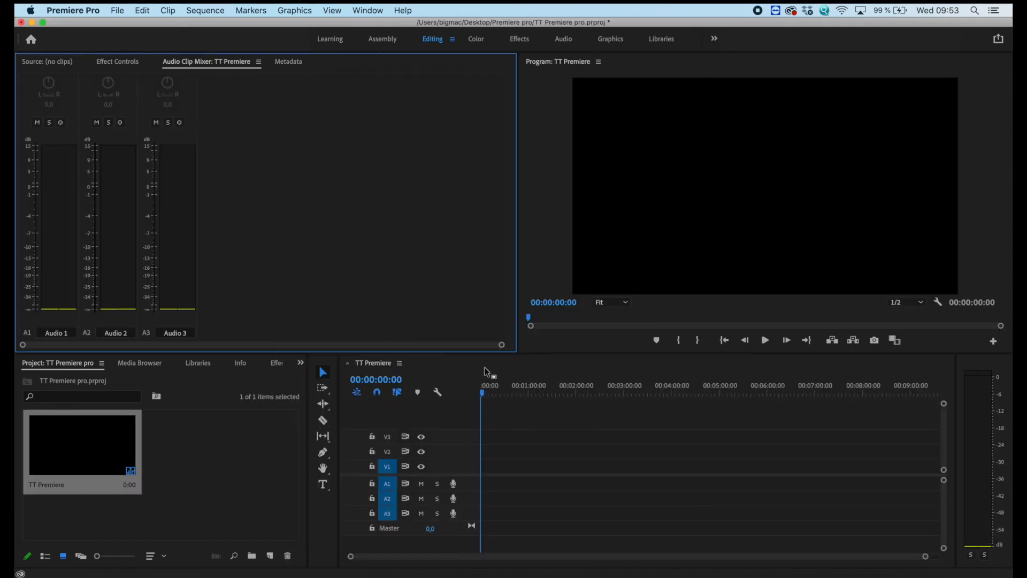
Show the Source monitor and import the clip "KFD 1 Petrus k1.mov" into the project.
click(50, 67)
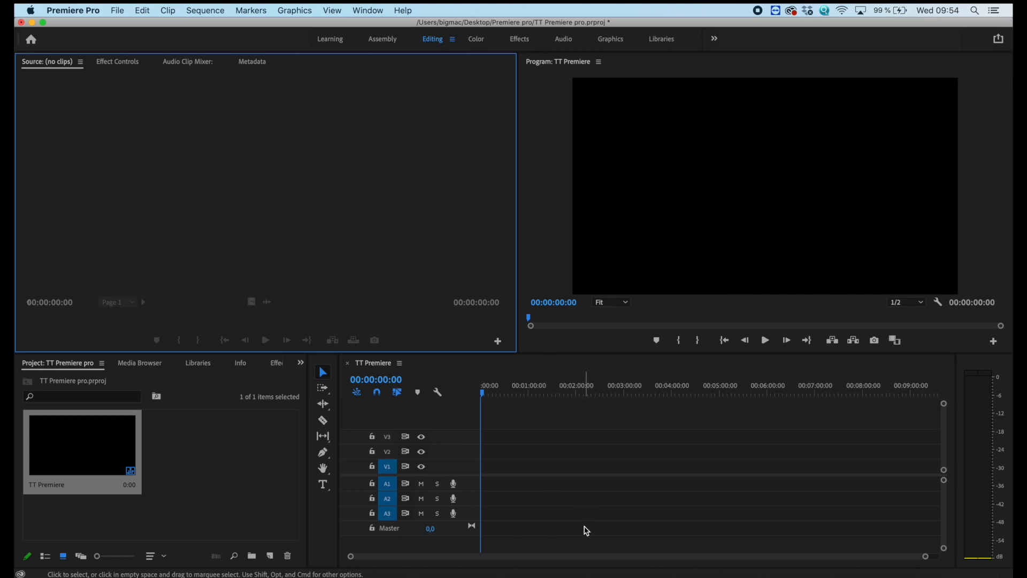
click(117, 12)
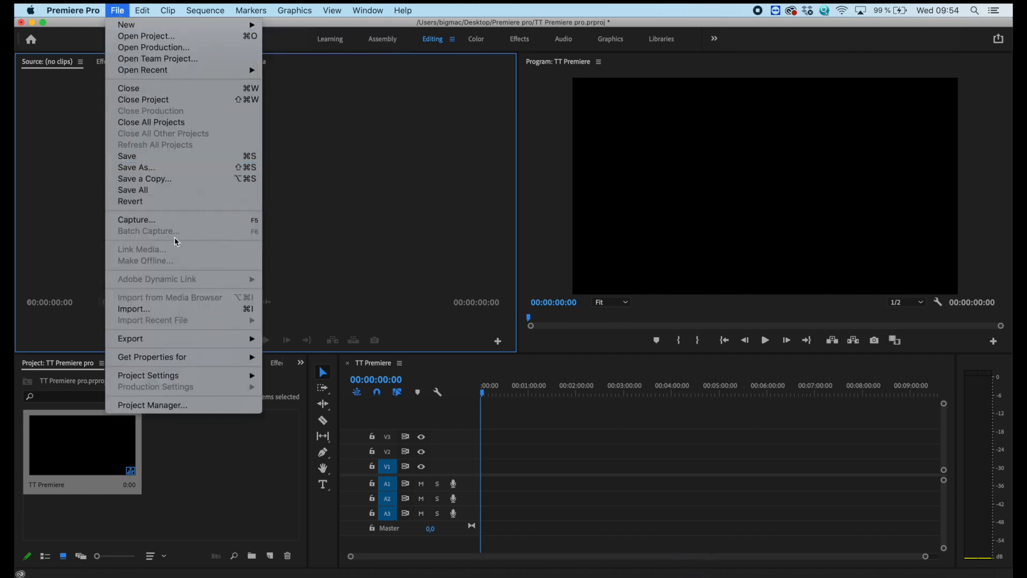
click(133, 309)
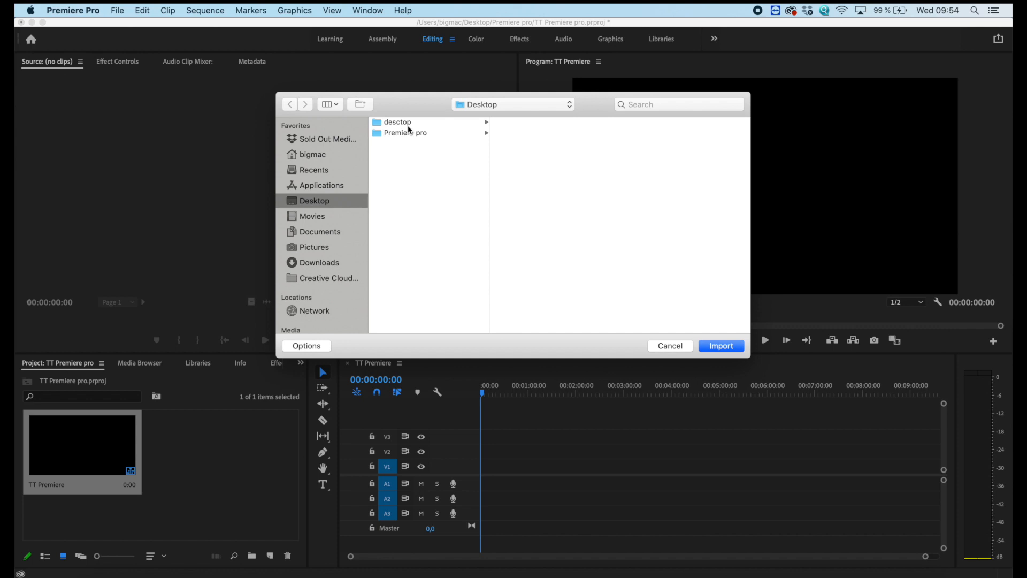
click(409, 125)
click(716, 350)
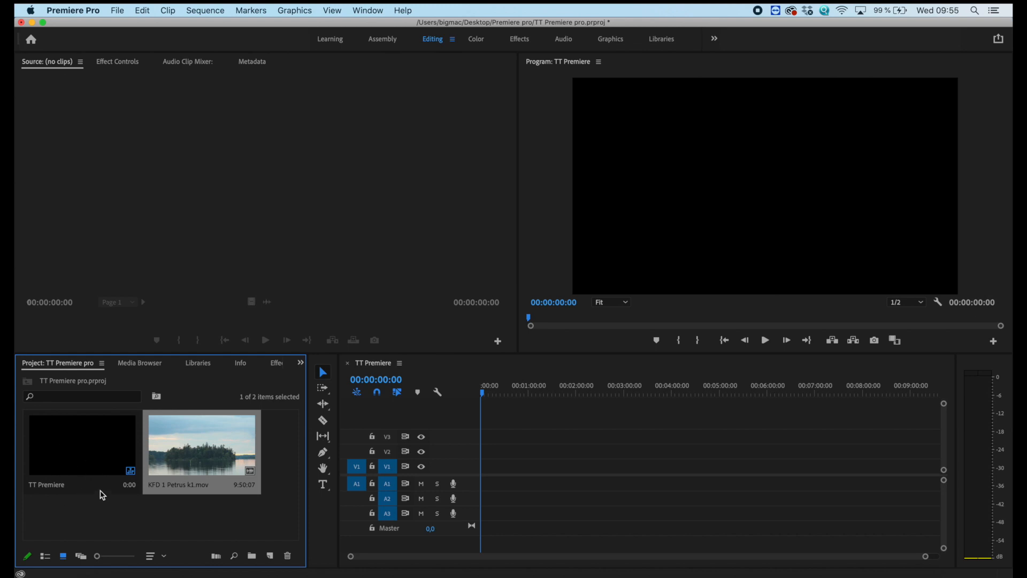
Place the imported clip at the start of tracks V1 and A1 and move the playhead to 00:01:44:12.
drag(174, 453, 483, 443)
drag(239, 405, 245, 432)
click(351, 335)
drag(351, 335, 358, 415)
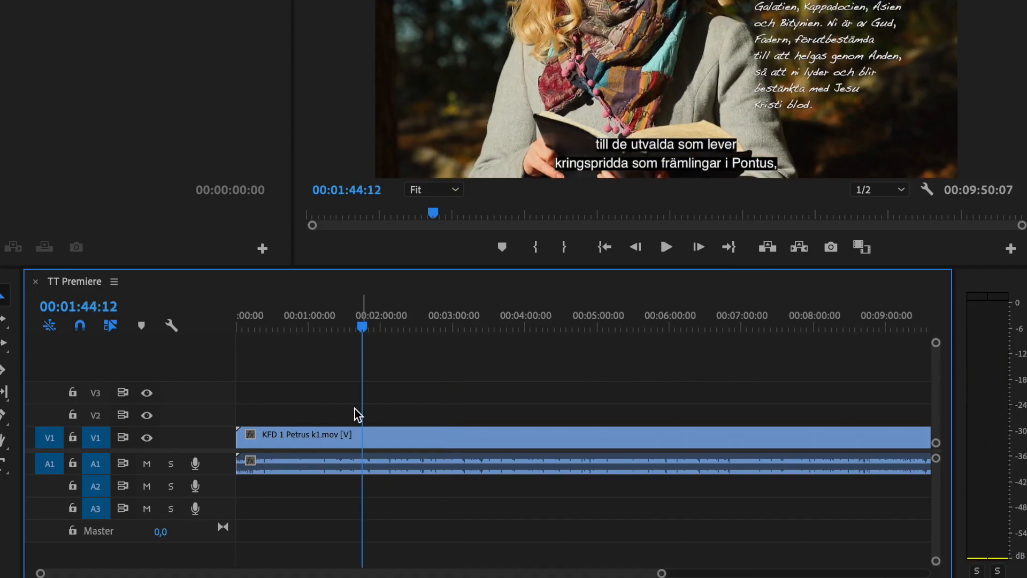
Copy the timeline clip and paste the duplicate after the original, starting at about 00:11:28:18.
click(324, 465)
right_click(324, 466)
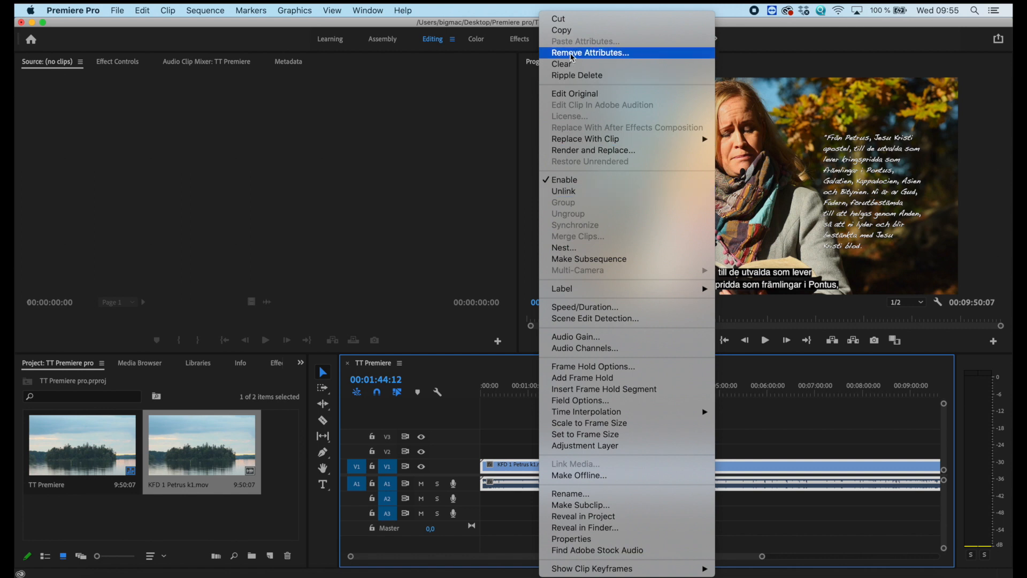
click(572, 30)
click(684, 431)
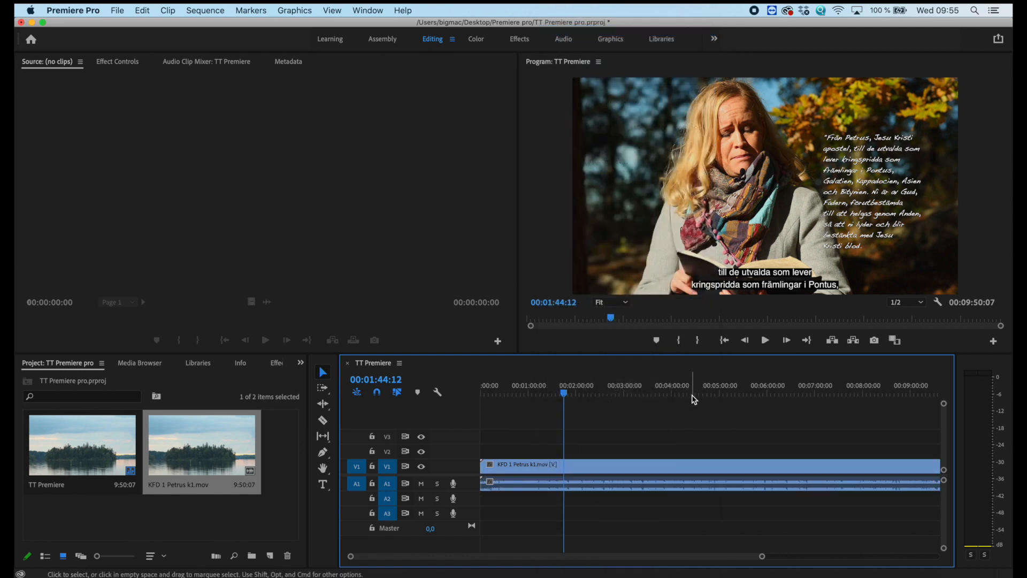
click(692, 397)
key(super+minus)
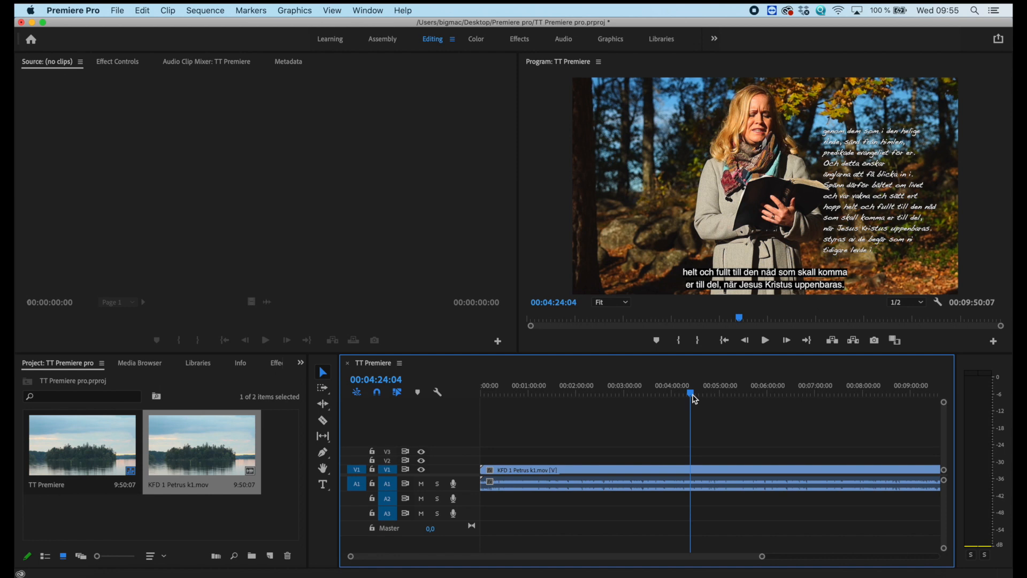
key(minus)
click(748, 395)
key(super+v)
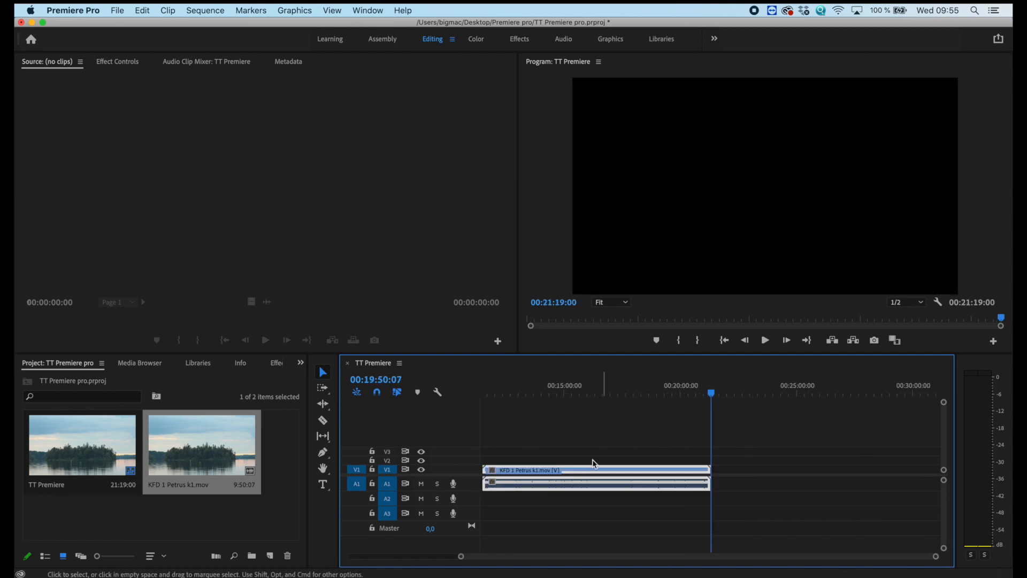
Unlink the pasted clip's video and audio and delete its video part.
right_click(588, 474)
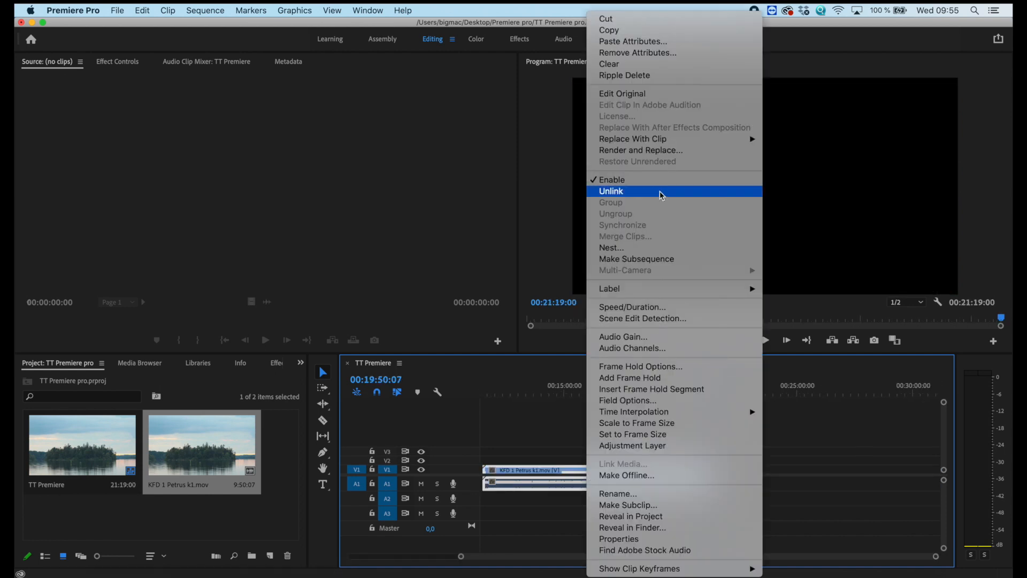
click(637, 194)
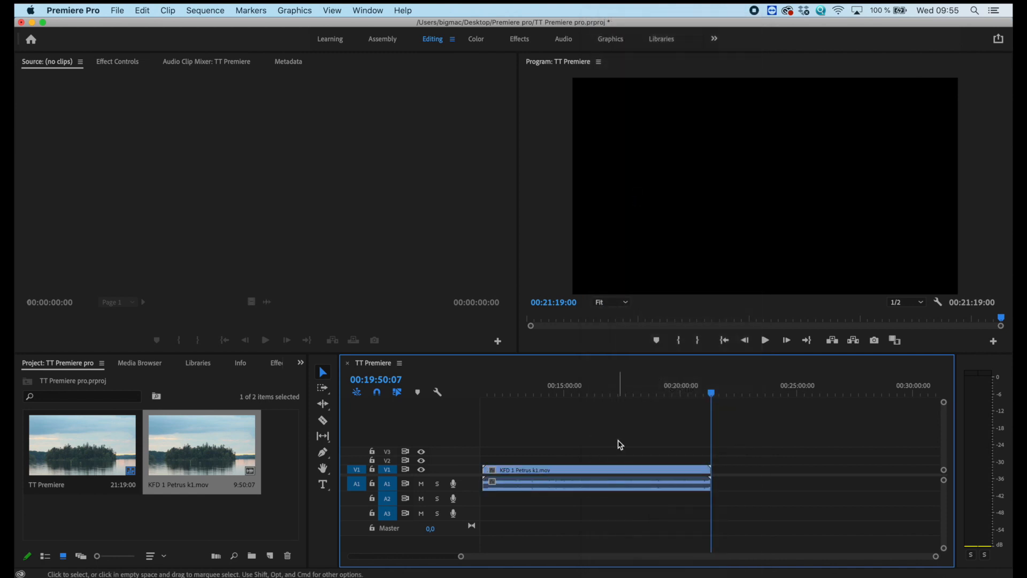
click(620, 471)
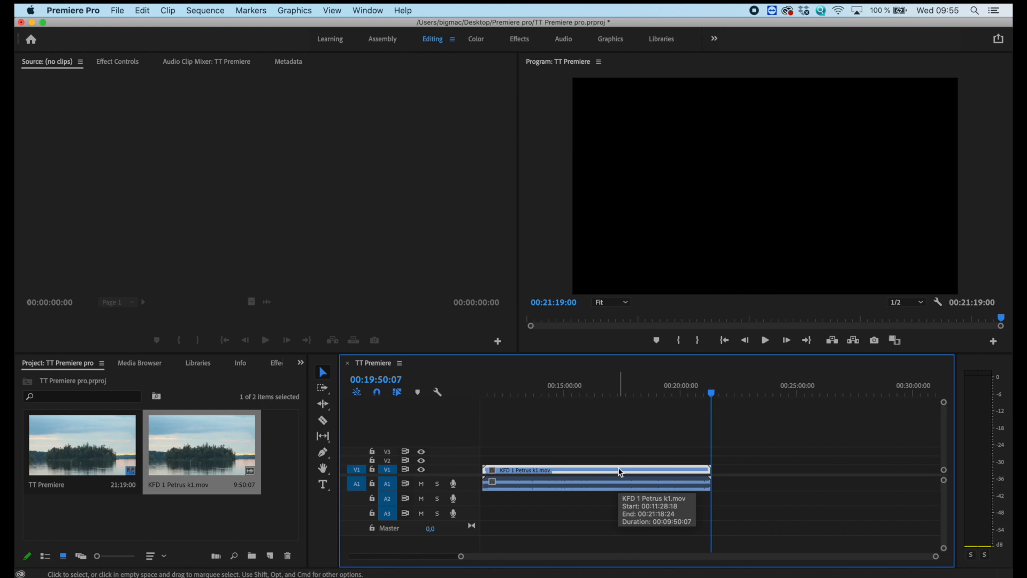
drag(626, 453, 624, 475)
key(Delete)
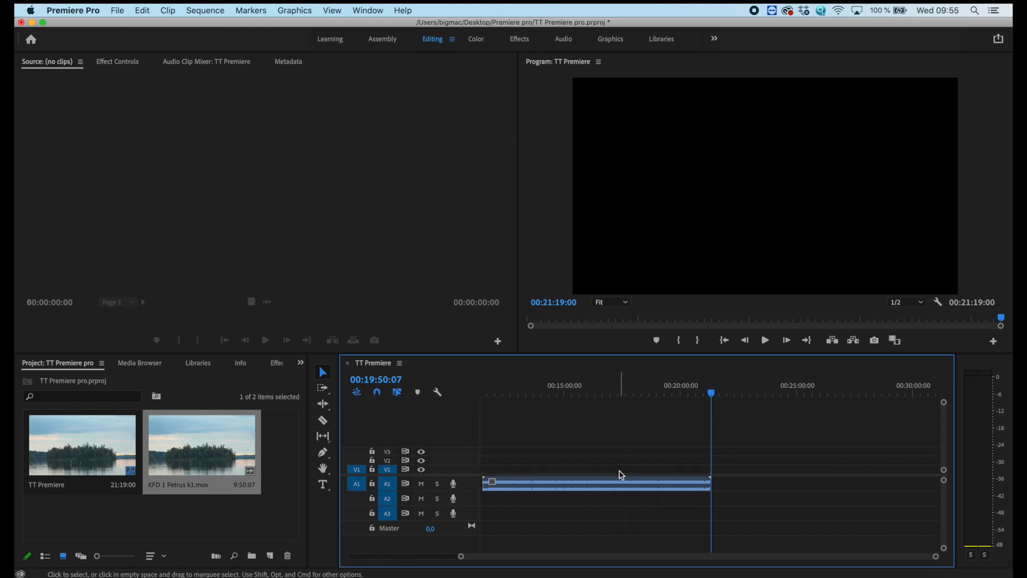
Move the remaining copied audio to the start of track A2 beneath the original clip, and set the playhead to 00:02:02:18.
scroll(595, 466, left, 2)
scroll(595, 466, left, 10)
drag(841, 484, 504, 507)
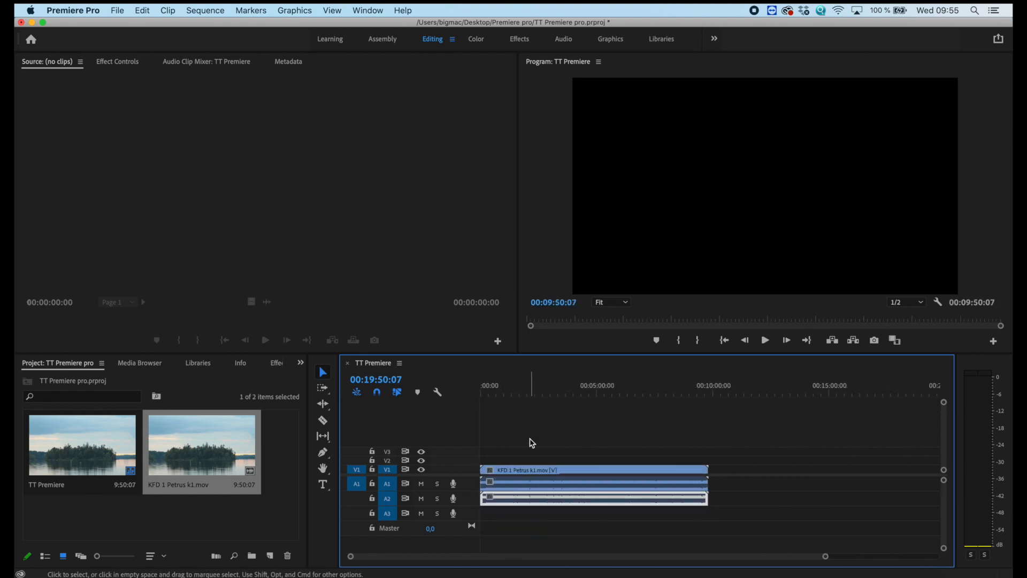
click(530, 394)
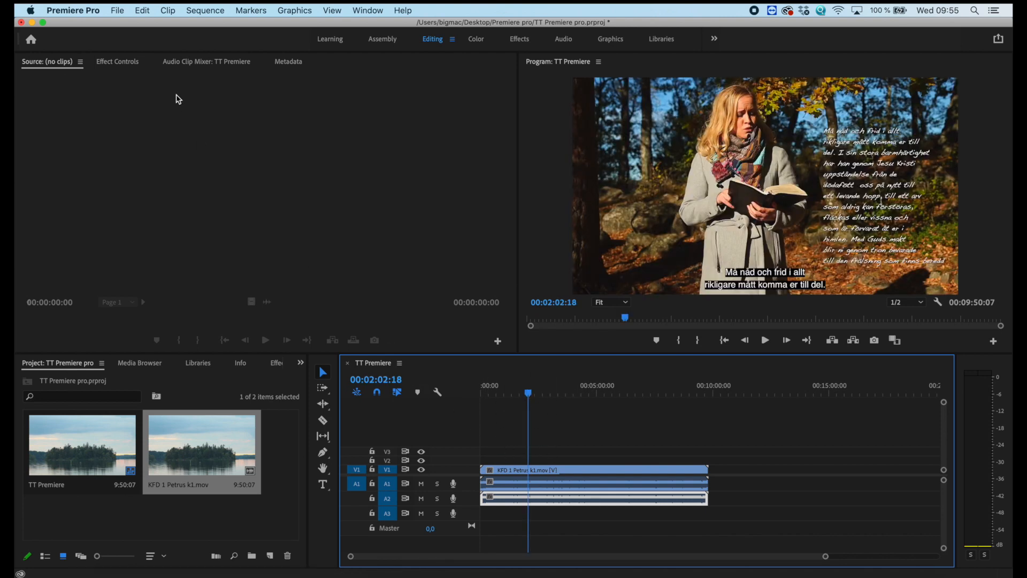
Lower the copied audio on track A2 to -8.9 dB, listen to the mix and show the clip's volume settings.
click(191, 63)
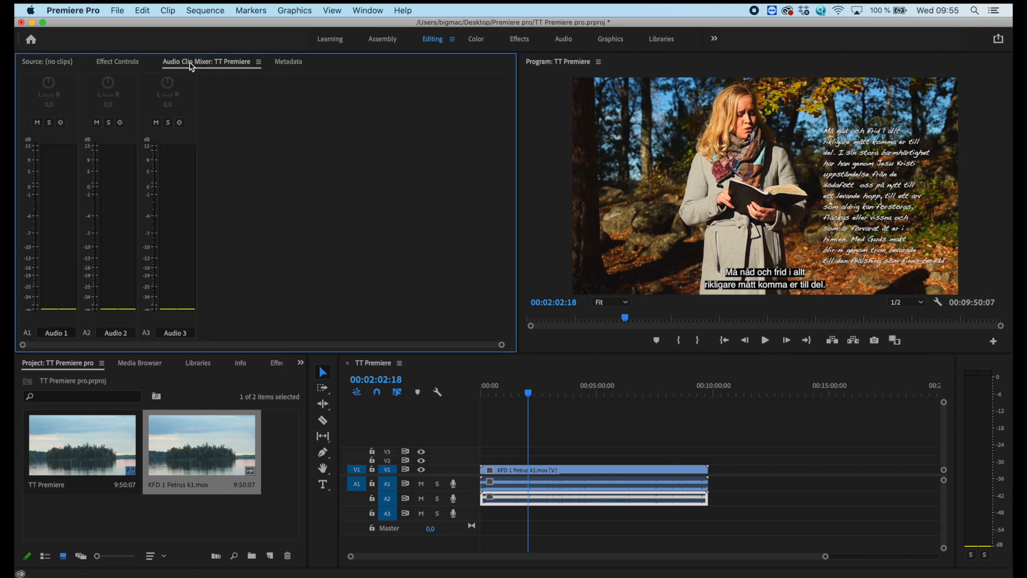
key(space)
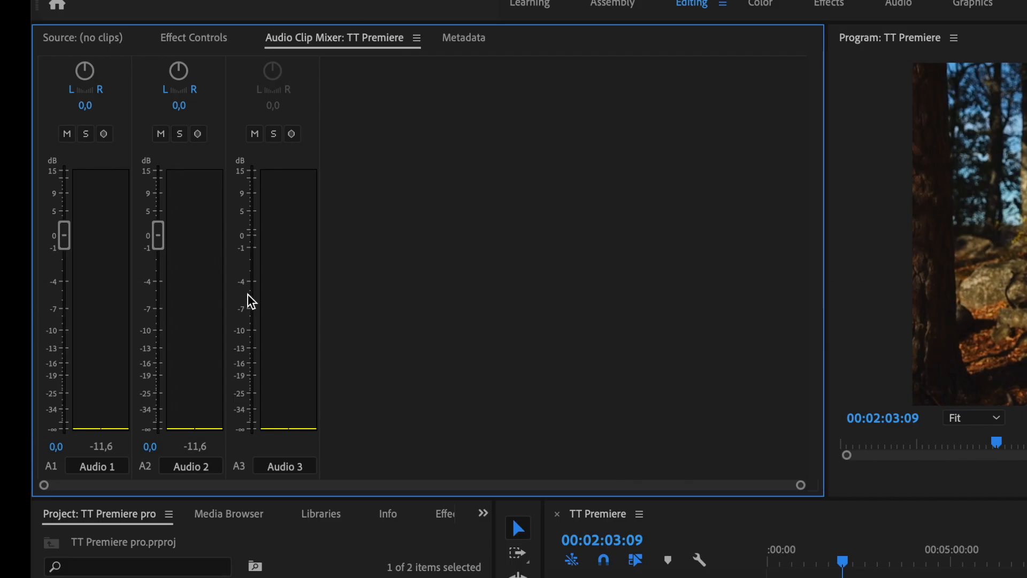
drag(160, 236, 175, 332)
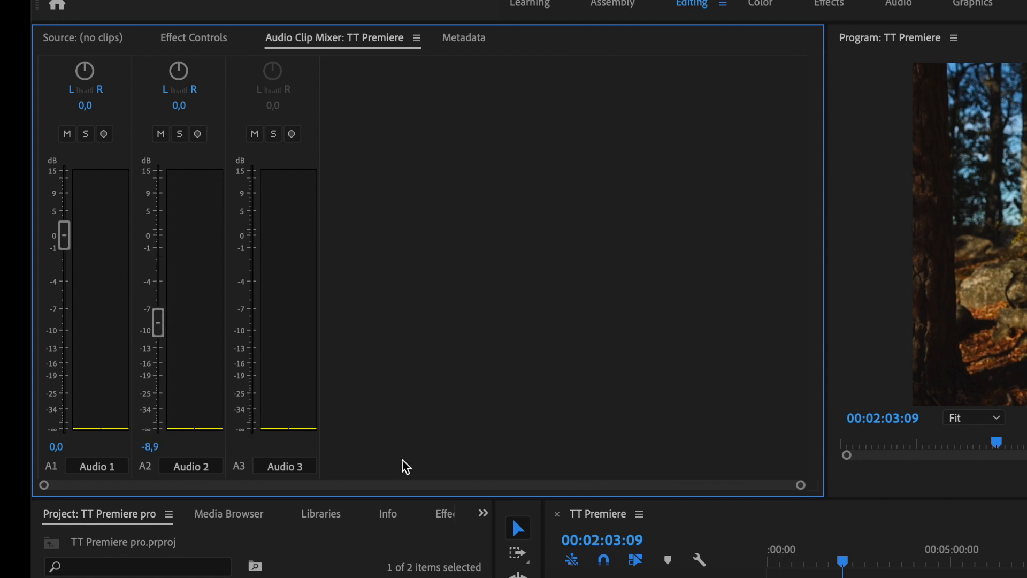
key(space)
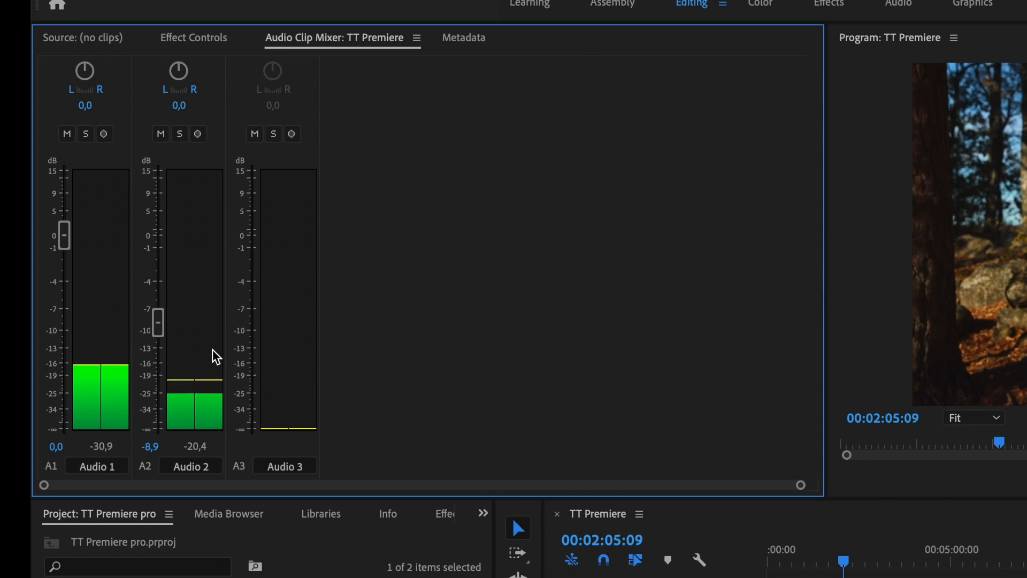
key(space)
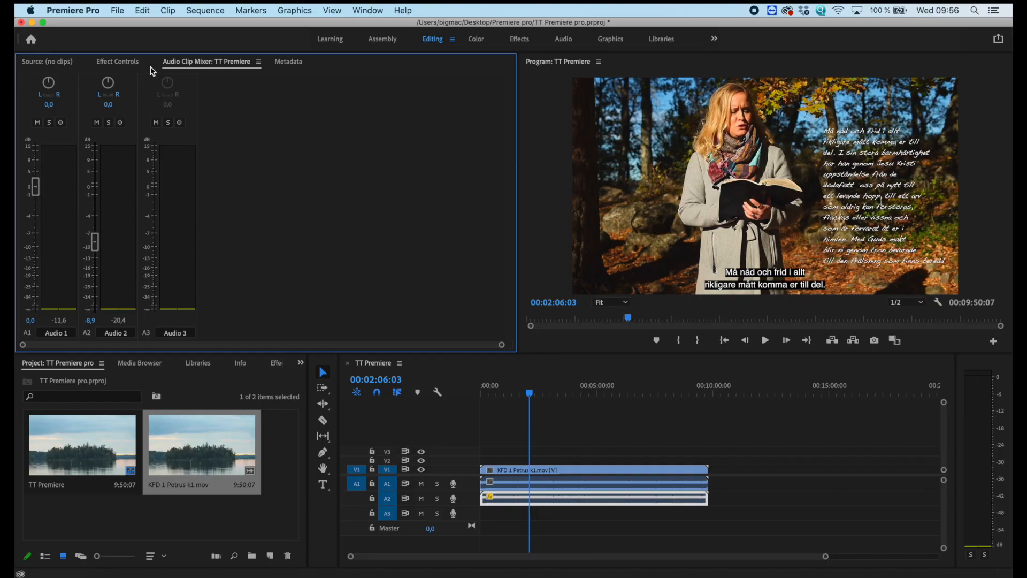
click(129, 64)
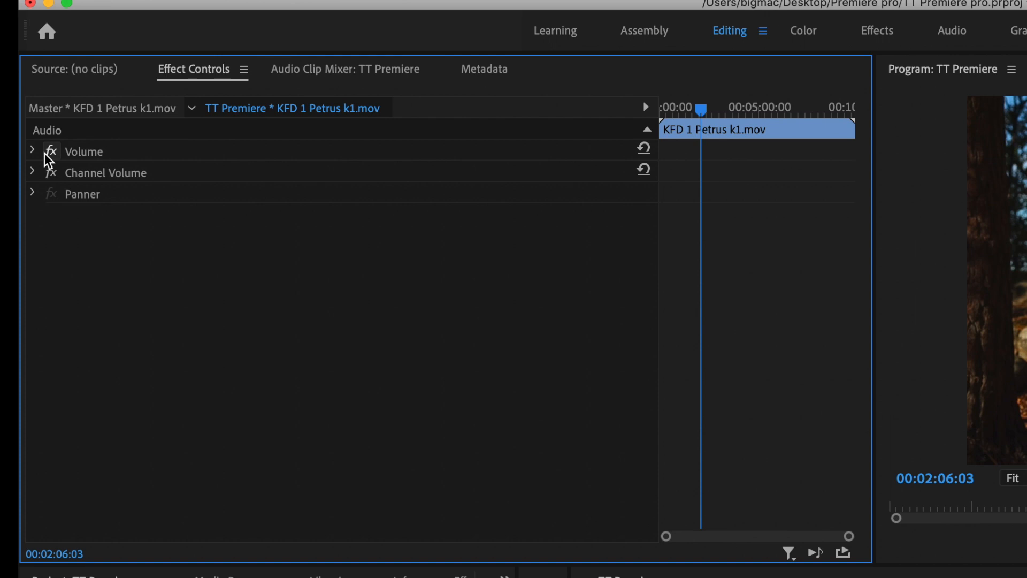
click(22, 109)
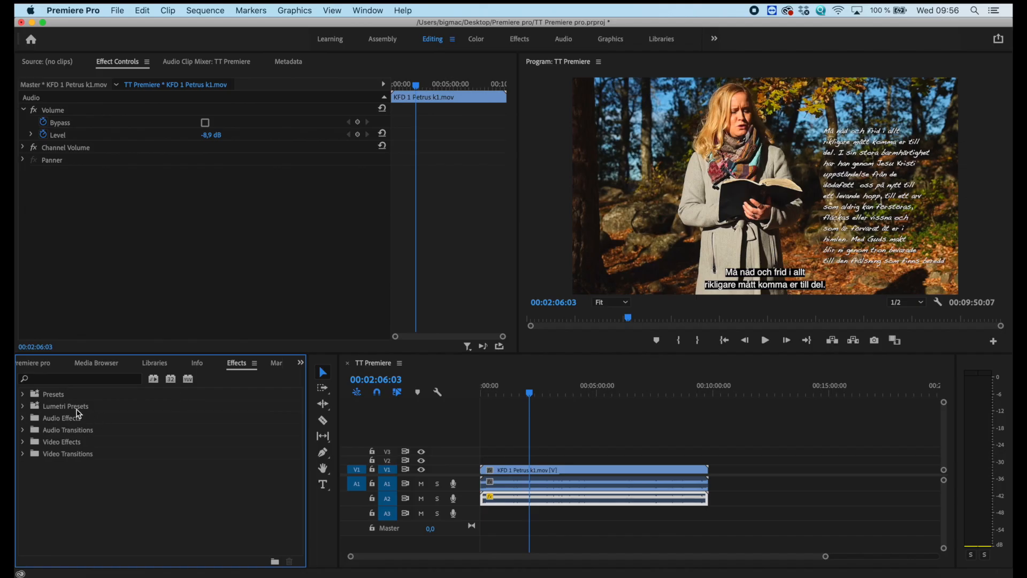
Apply the Studio Reverb audio effect to the clip on track A2 and open the reverb's custom setup.
click(23, 419)
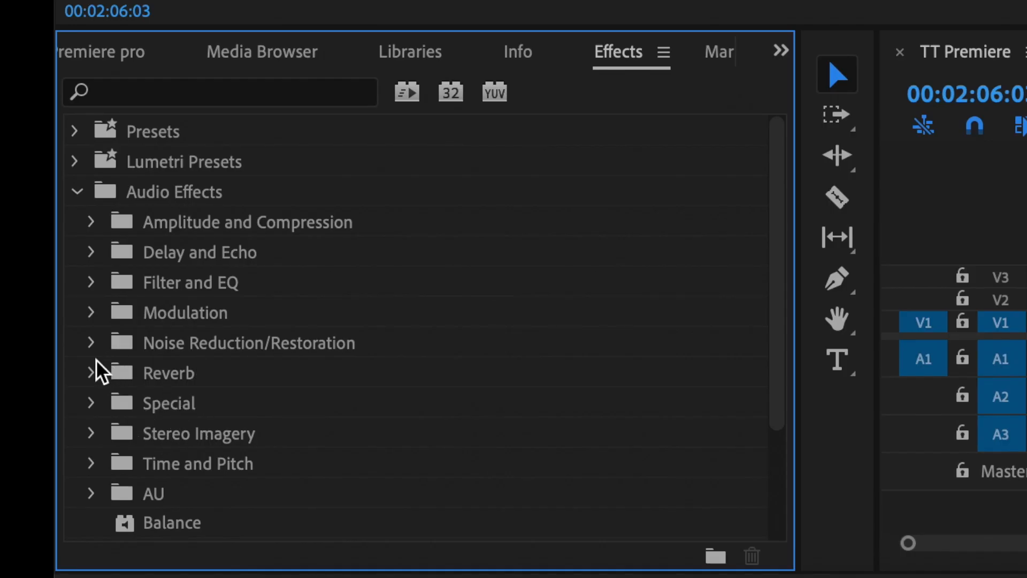
click(91, 373)
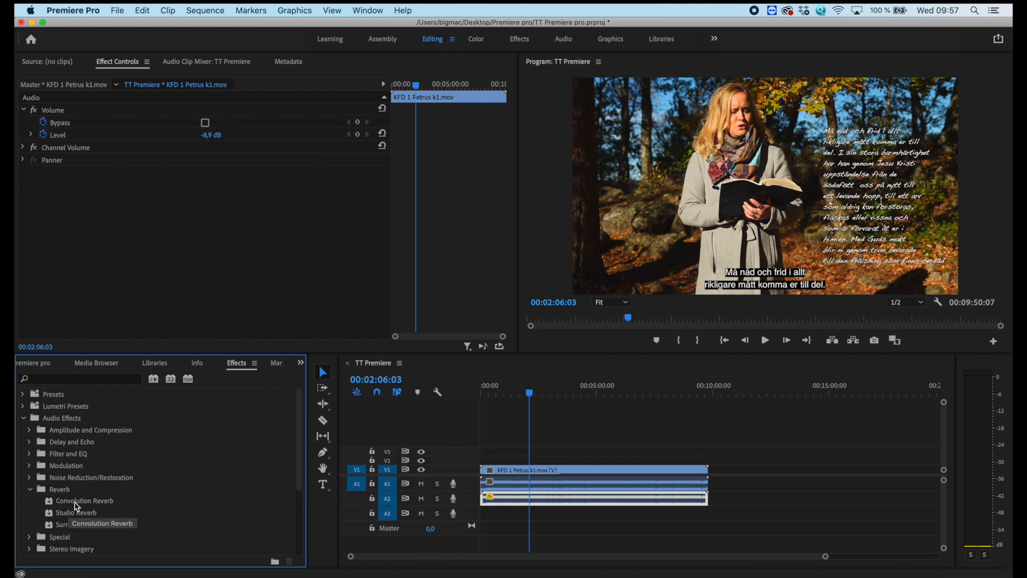
drag(85, 512, 624, 500)
click(632, 485)
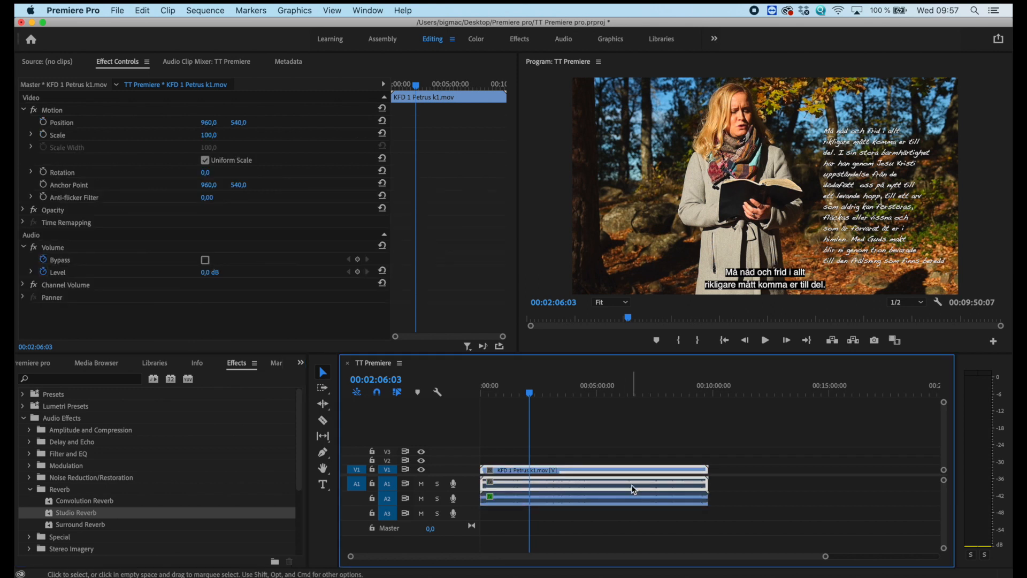
click(616, 501)
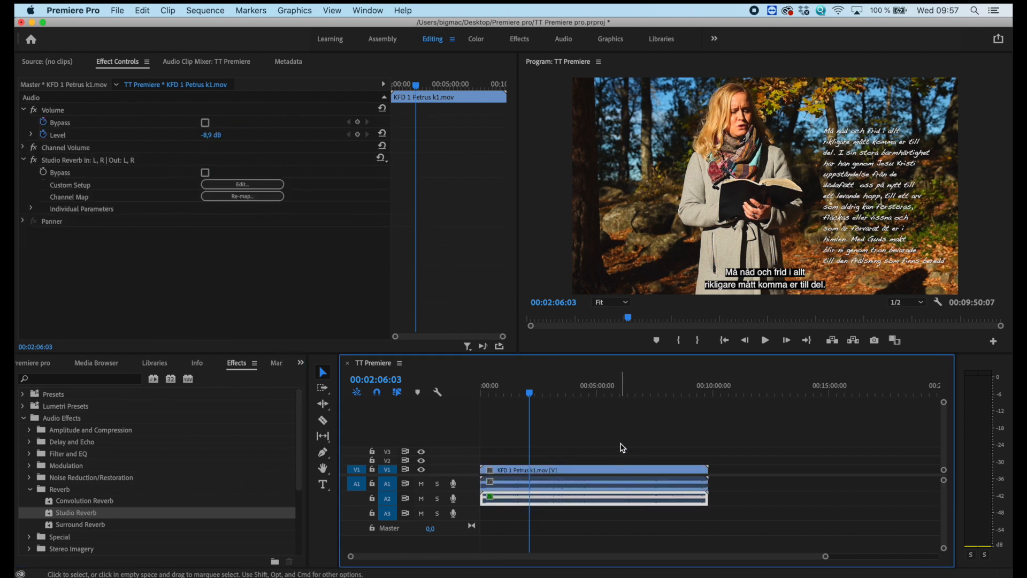
click(277, 187)
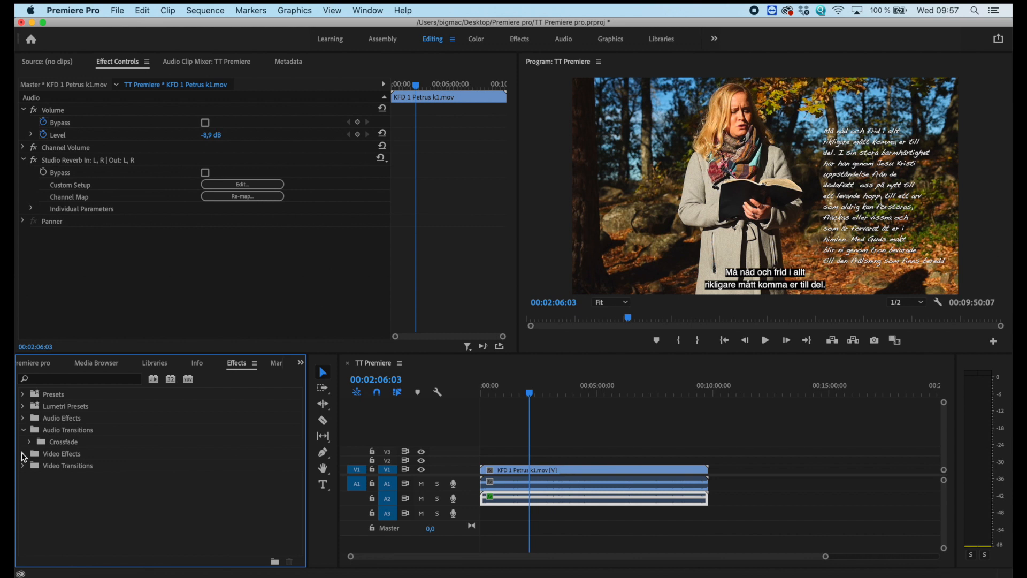
Apply the Color Balance video effect from the Color Correction group to the clip on track V1.
click(24, 454)
scroll(83, 503, down, 3)
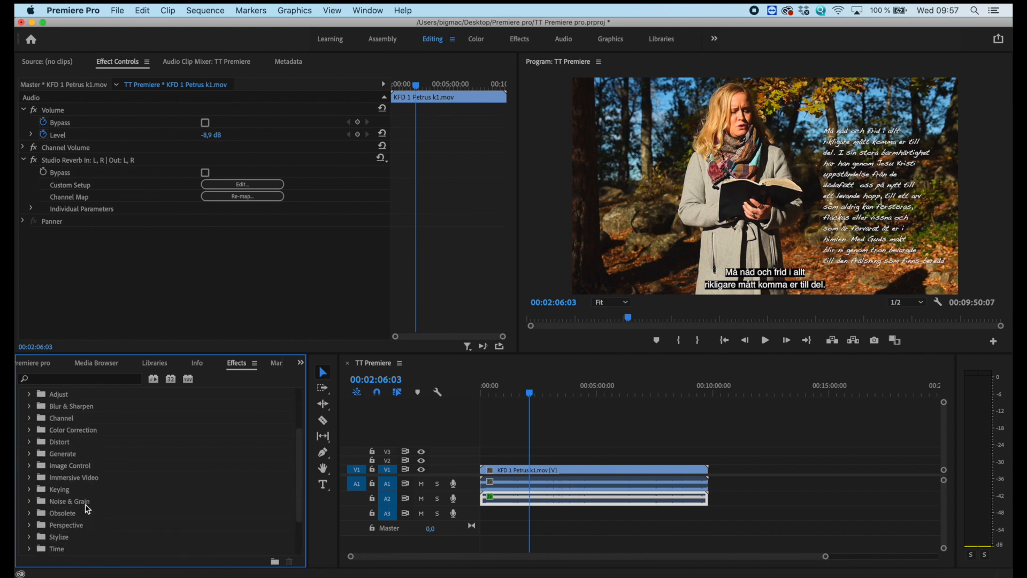
click(29, 431)
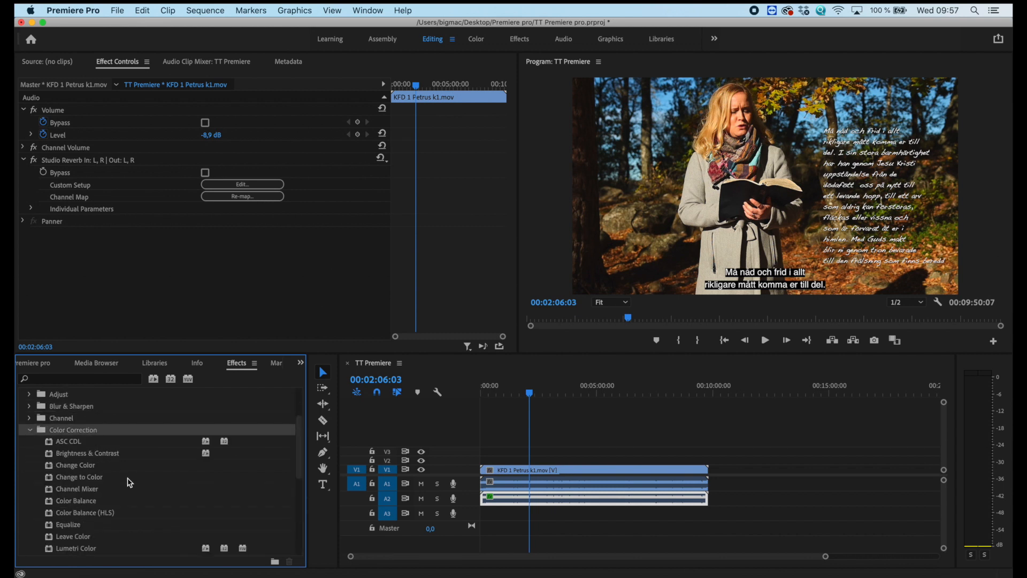
scroll(129, 482, down, 3)
drag(91, 448, 607, 472)
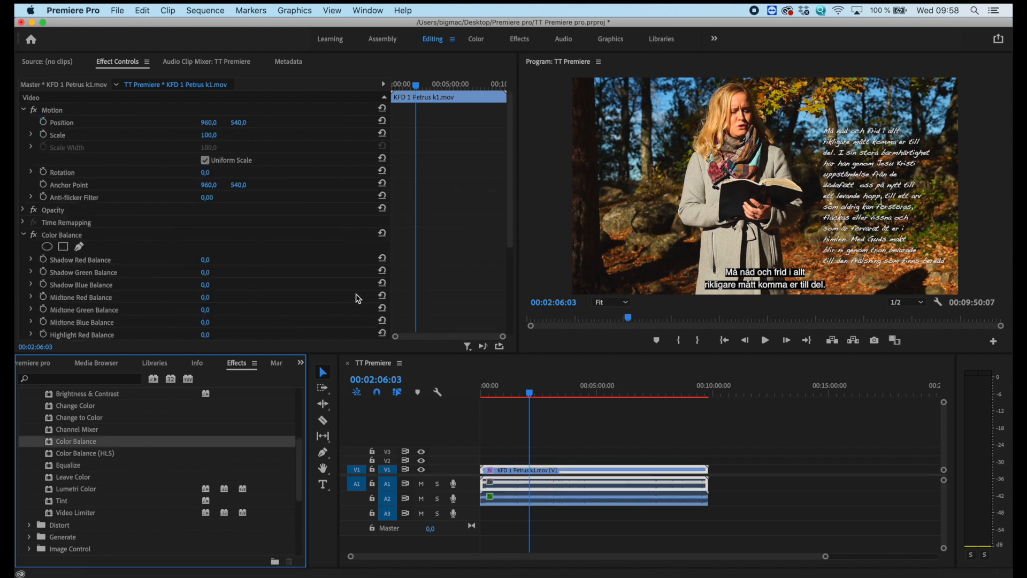
Set the Color Balance effect's Shadow Red Balance to -35 and raise its Midtone Green Balance.
scroll(145, 267, down, 4)
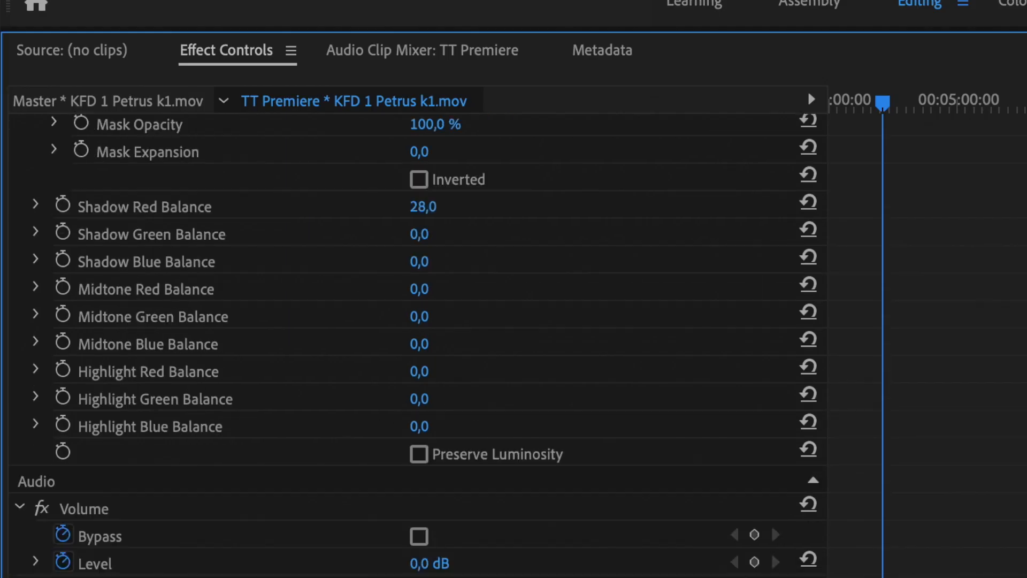
drag(423, 207, 461, 206)
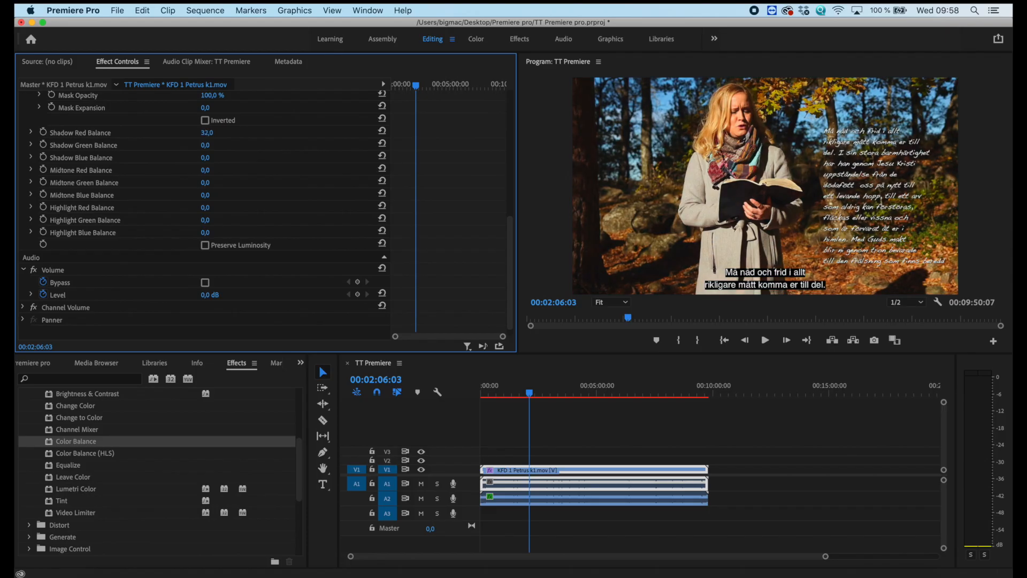
drag(207, 132, 170, 132)
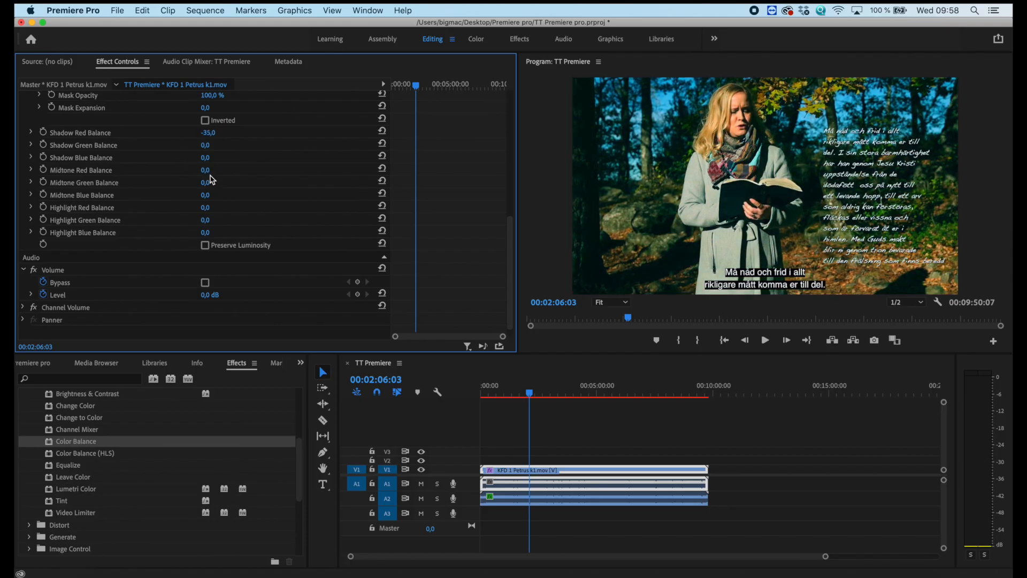
mouse_move(205, 183)
mouse_down()
mouse_move(246, 183)
mouse_move(187, 182)
mouse_move(228, 182)
mouse_move(217, 183)
mouse_up()
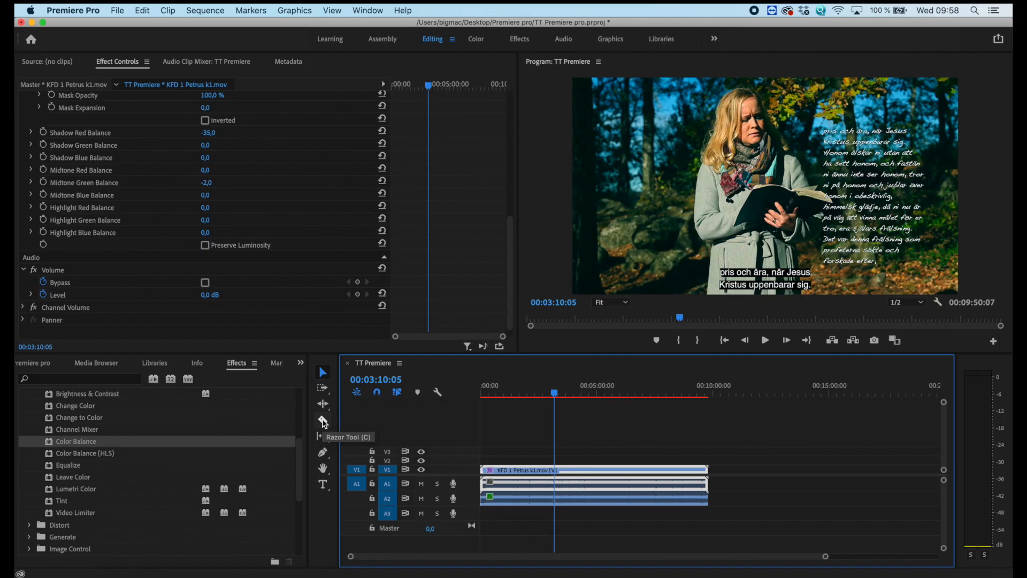
Split the V1 clip with its linked A1 audio at about 00:06:15 and shift the second part about 1:20 later, leaving a gap.
click(323, 421)
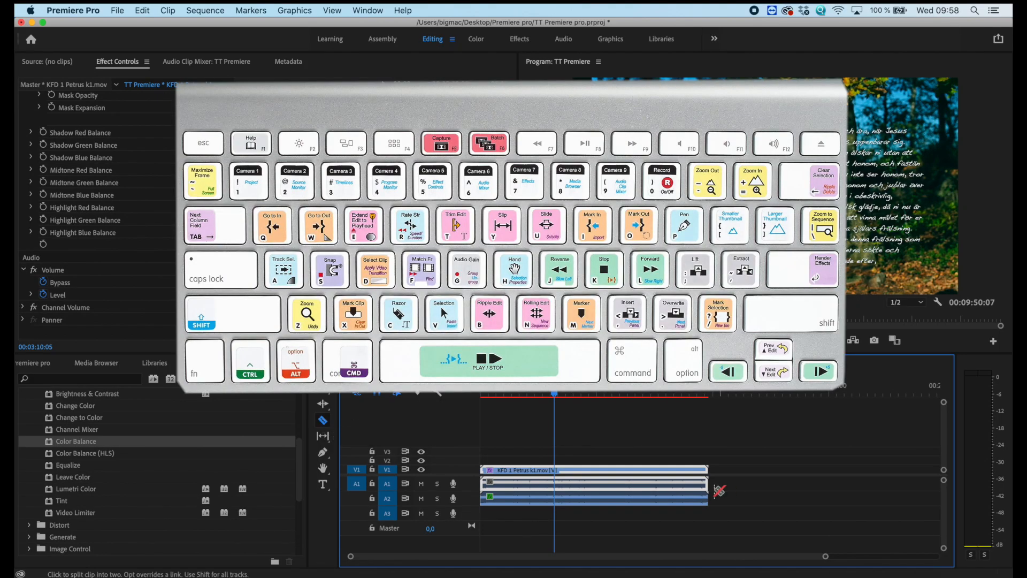
click(629, 471)
key(v)
click(661, 471)
mouse_move(661, 471)
mouse_down()
mouse_move(670, 469)
mouse_move(599, 462)
mouse_move(701, 461)
mouse_move(700, 452)
mouse_move(690, 470)
mouse_move(665, 474)
mouse_up()
click(629, 432)
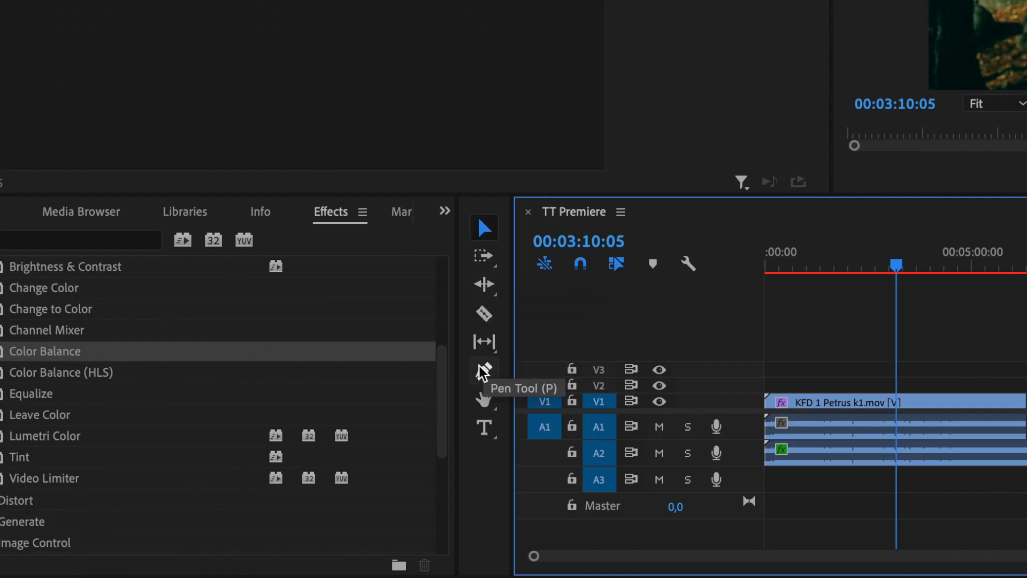
Add a "Tech tips" title at 00:03:10:05 in the picture's lower-left corner and move the playhead back to about 00:02:22:16.
click(489, 428)
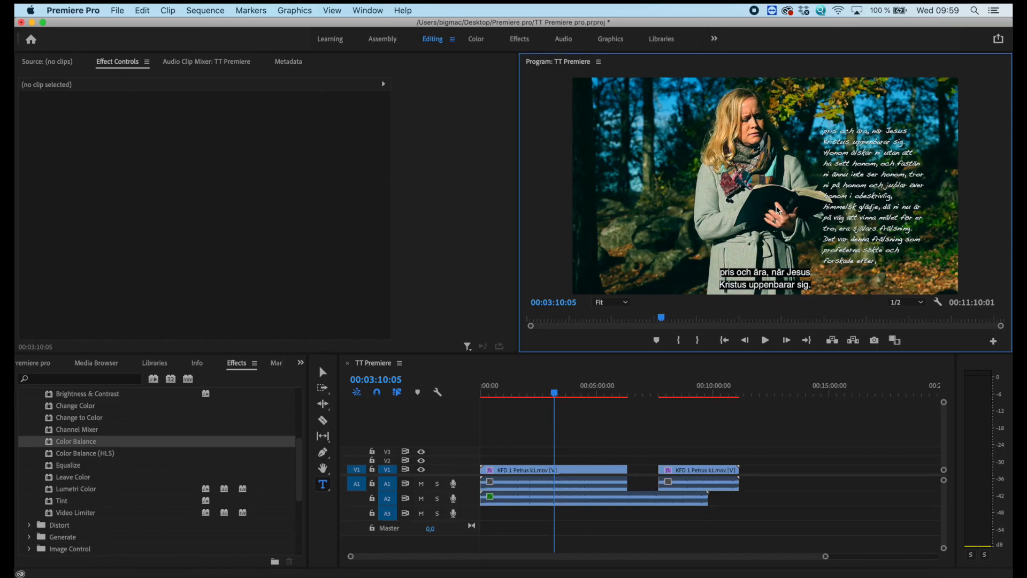
drag(776, 206, 636, 126)
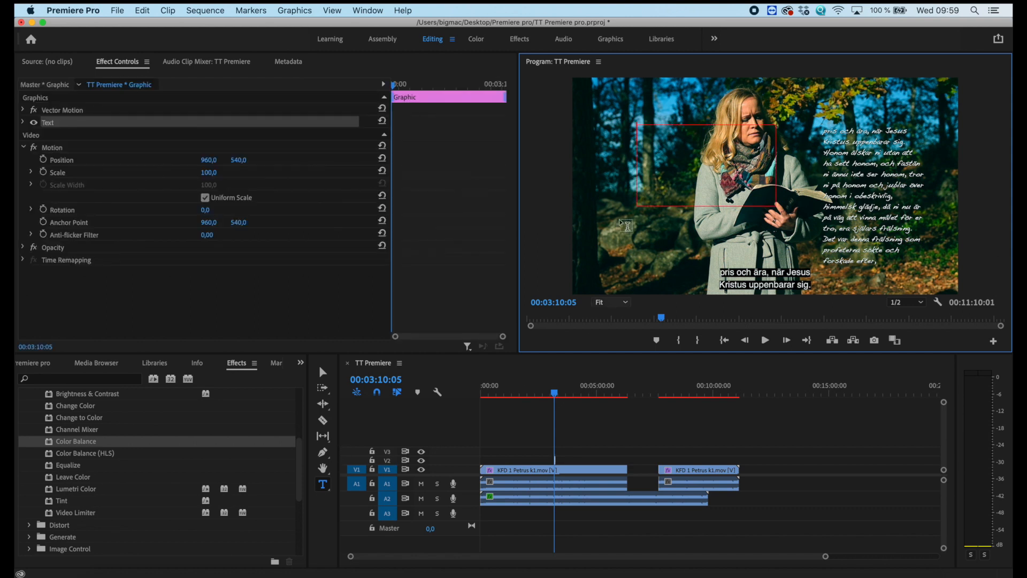
text(Tech tips)
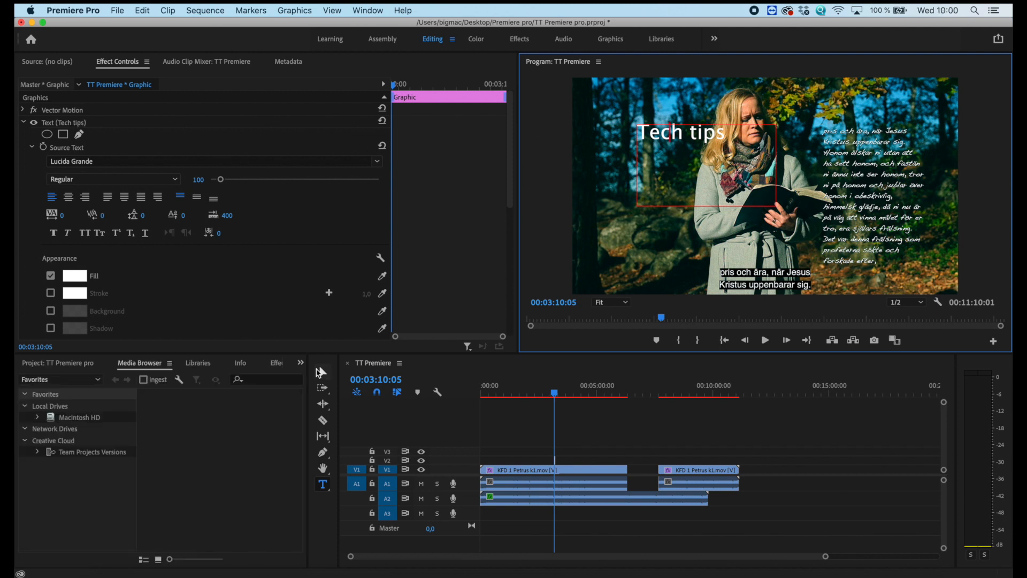
click(324, 374)
drag(662, 122, 648, 262)
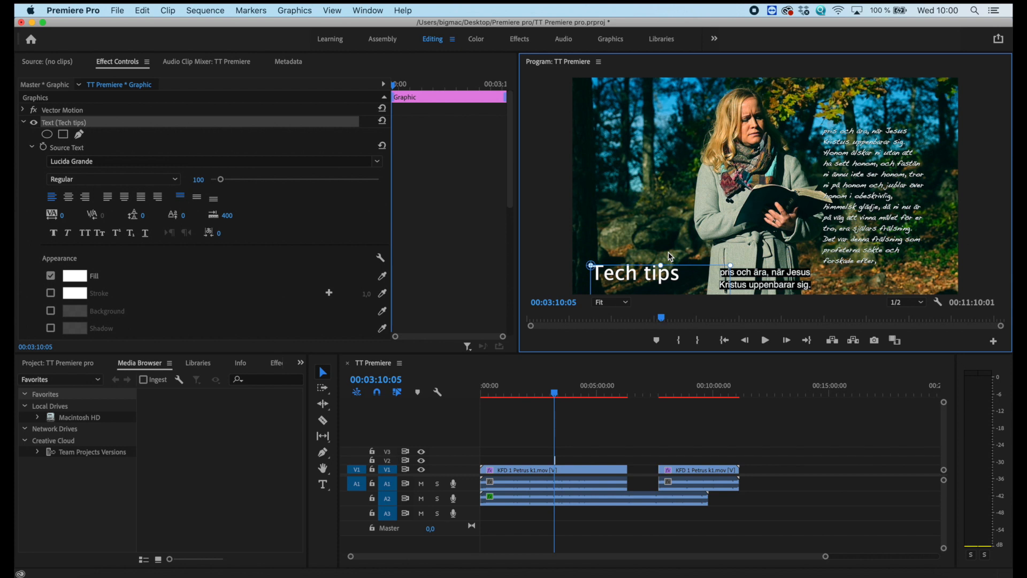
mouse_move(555, 394)
mouse_down()
mouse_move(585, 394)
mouse_move(536, 394)
mouse_up()
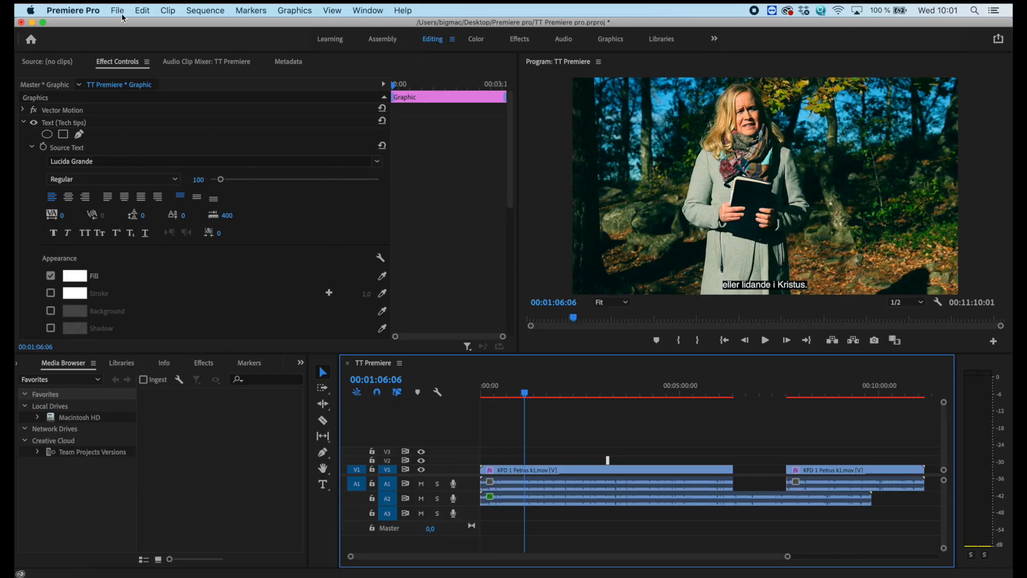
Open the media export settings for the sequence and choose the QuickTime format with the Apple ProRes 422 preset.
click(117, 10)
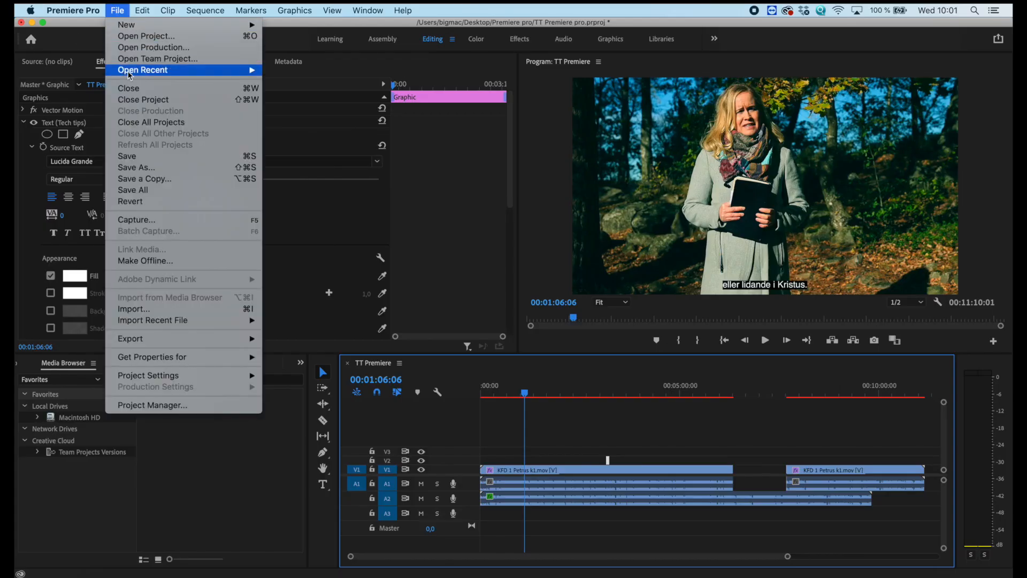
mouse_move(189, 338)
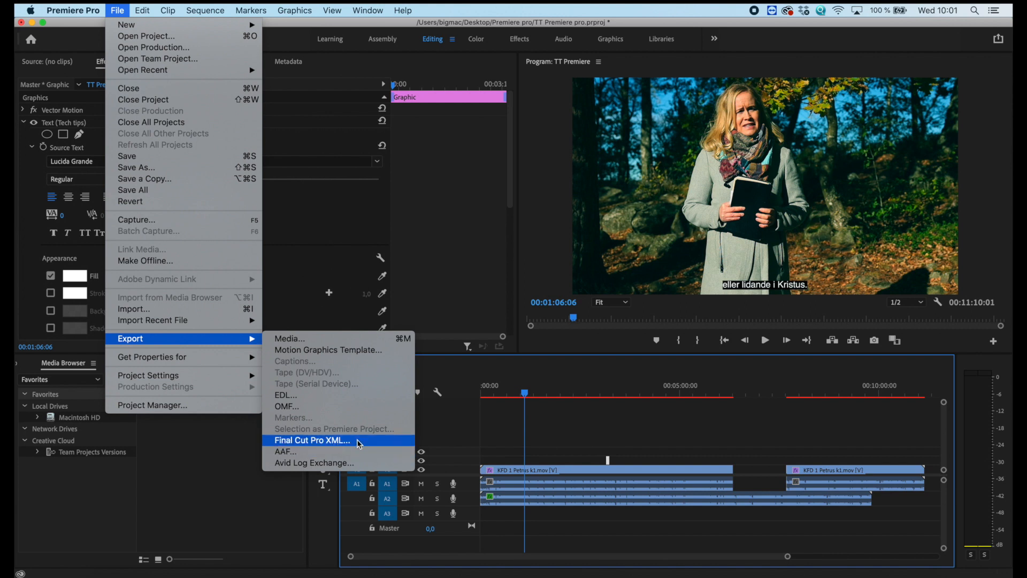
click(343, 338)
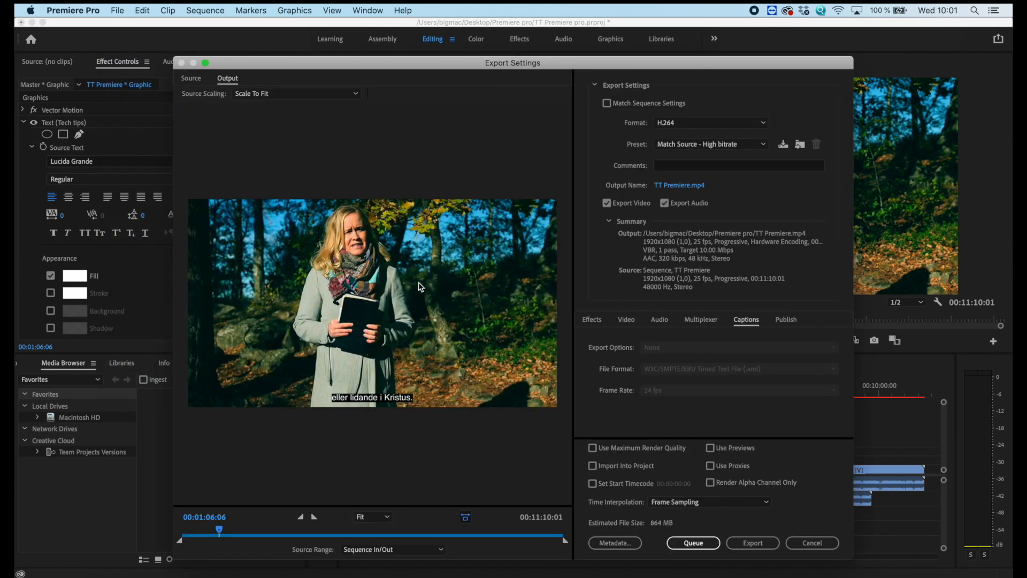
drag(409, 67, 406, 49)
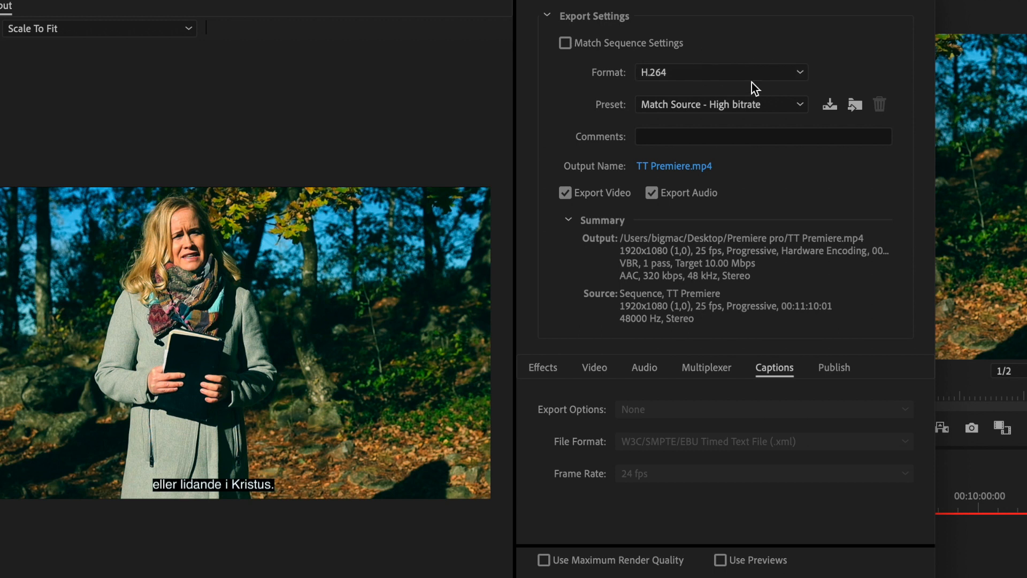
click(759, 77)
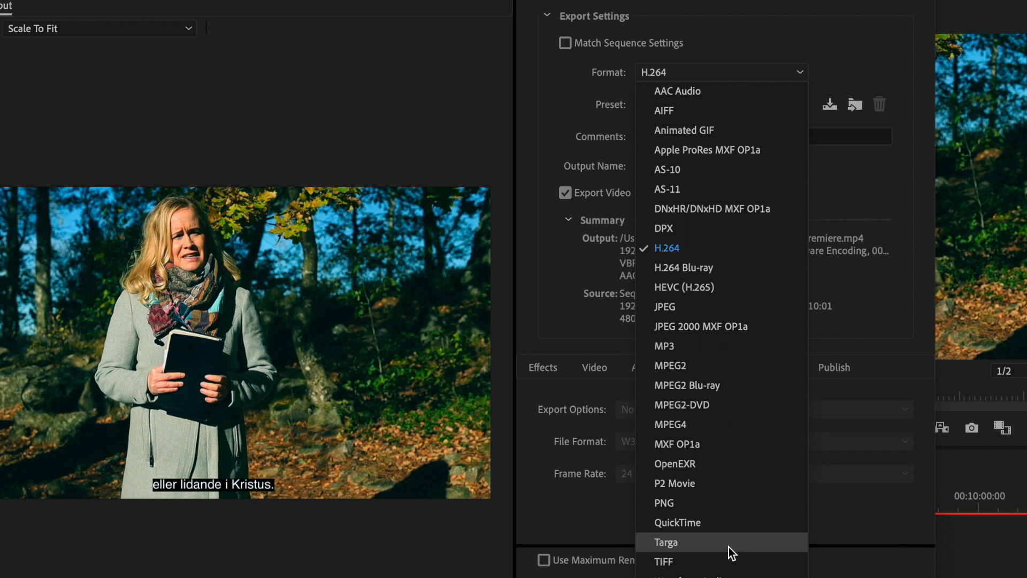
click(702, 522)
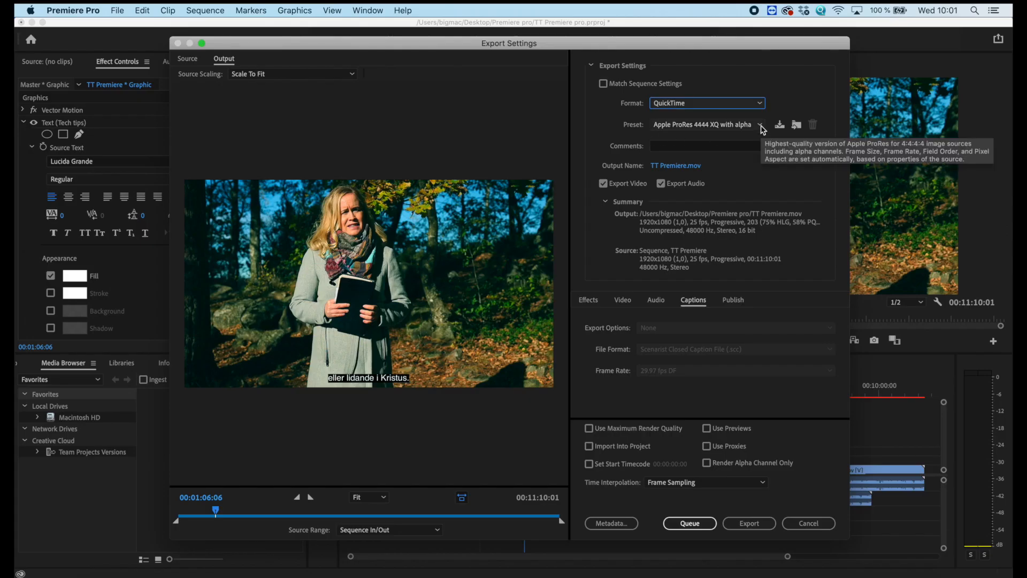
click(762, 127)
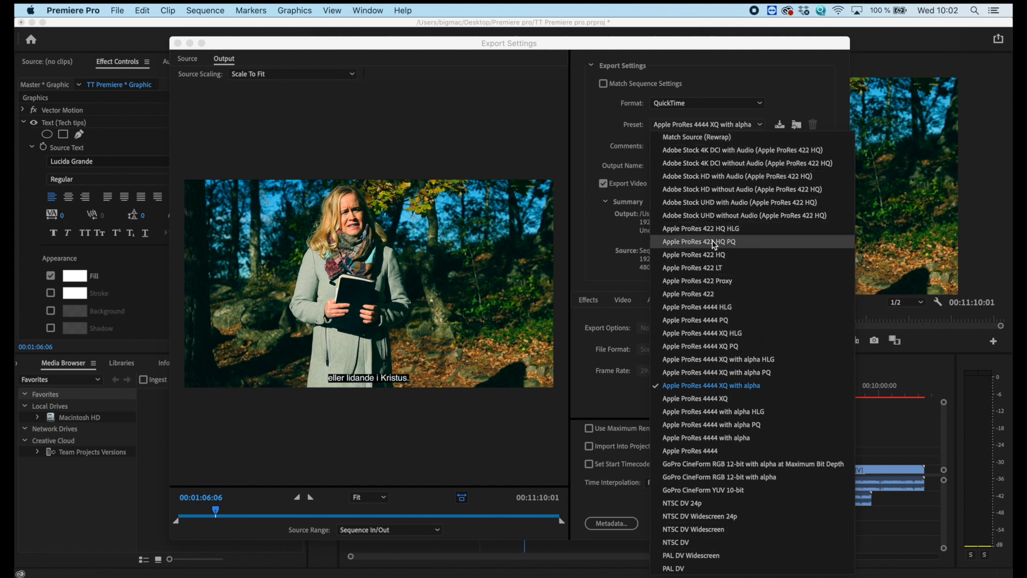
click(705, 294)
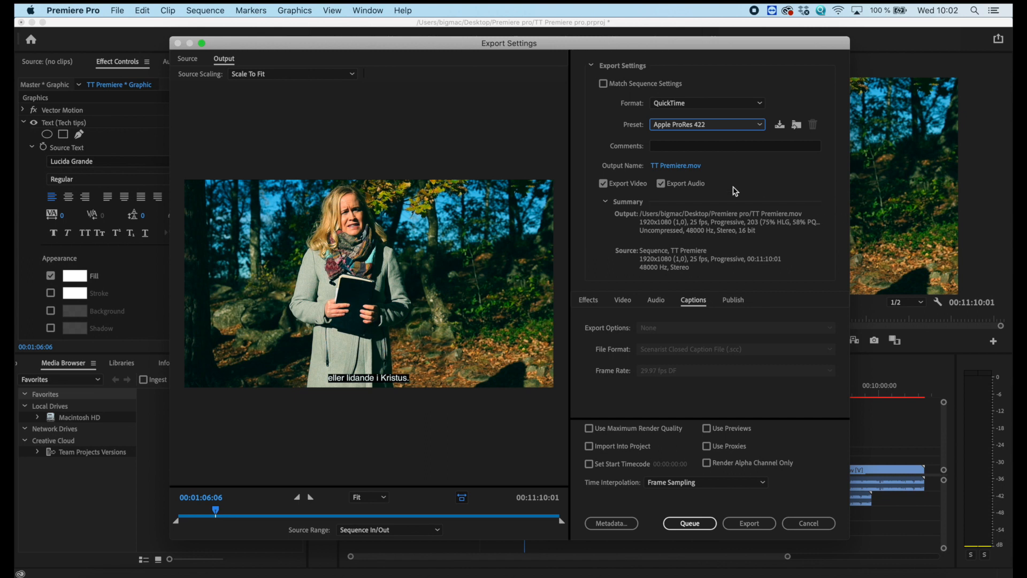
Examine the video export options, keeping Apple ProRes 422 as the video codec, and look through the bitrate and VR settings.
click(623, 301)
scroll(662, 338, down, 2)
scroll(661, 338, up, 2)
click(769, 348)
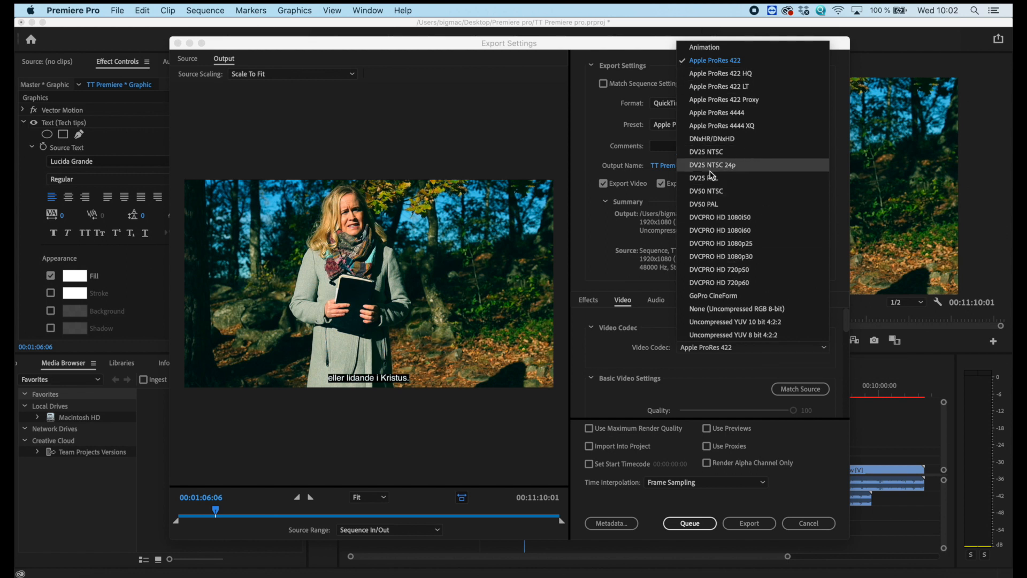
click(731, 65)
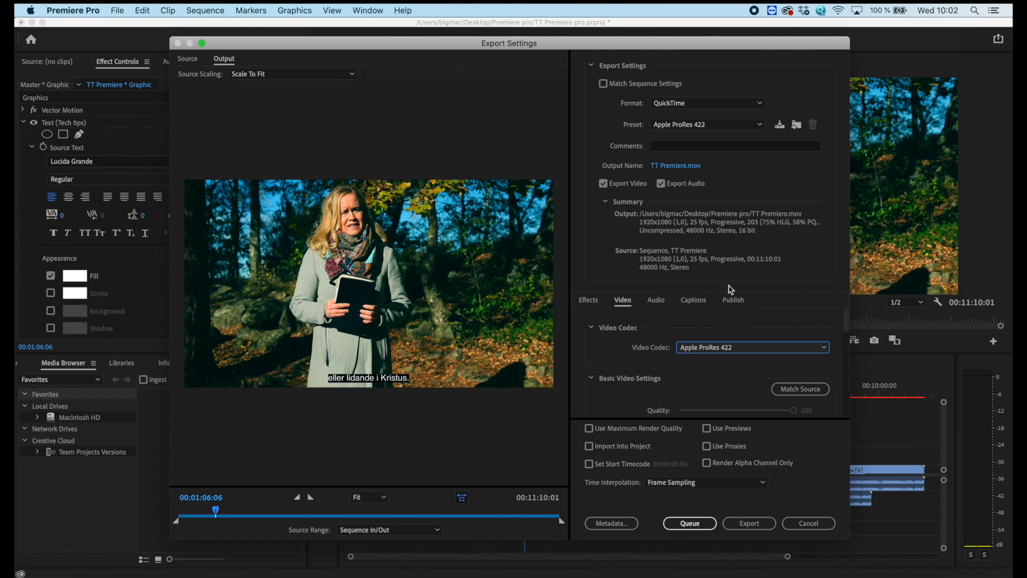
scroll(733, 337, down, 6)
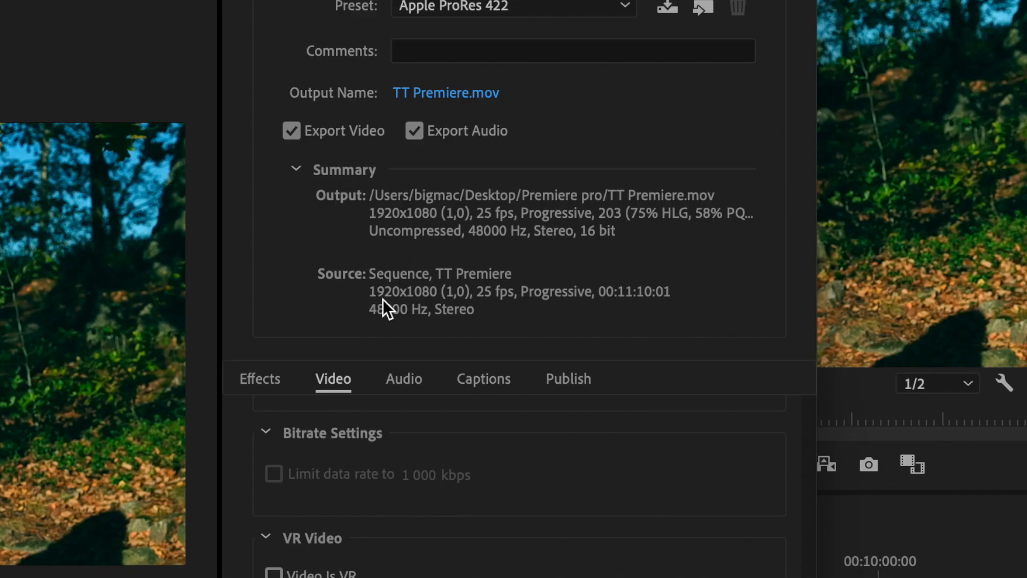